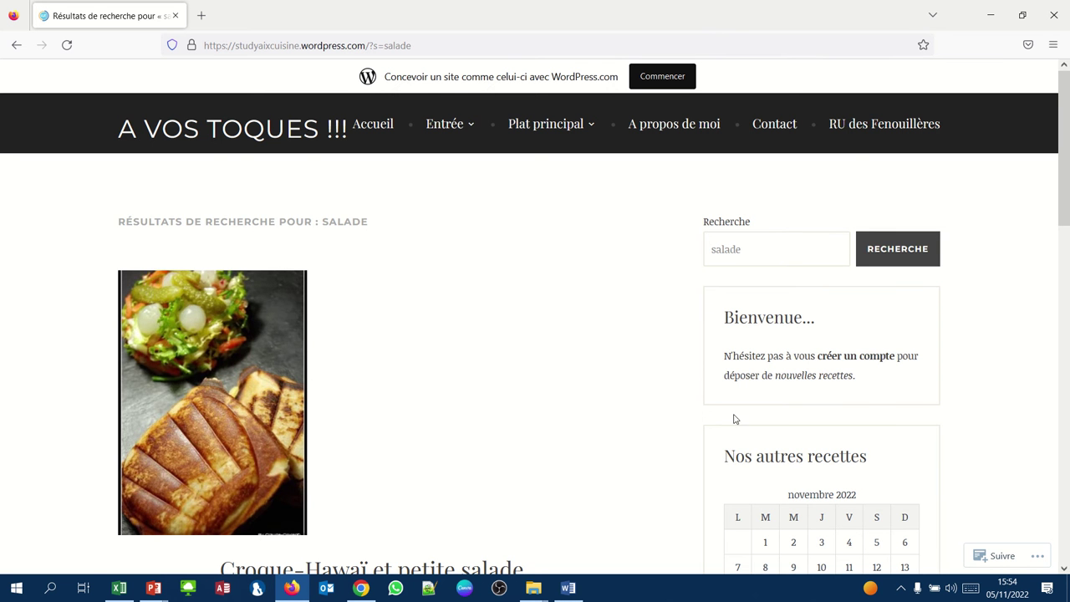
- Review the public site down to its footer and open the menu management page in the WordPress dashboard
{"action": "scroll", "coordinate": [602, 385], "scroll_direction": "down", "scroll_amount": 15}
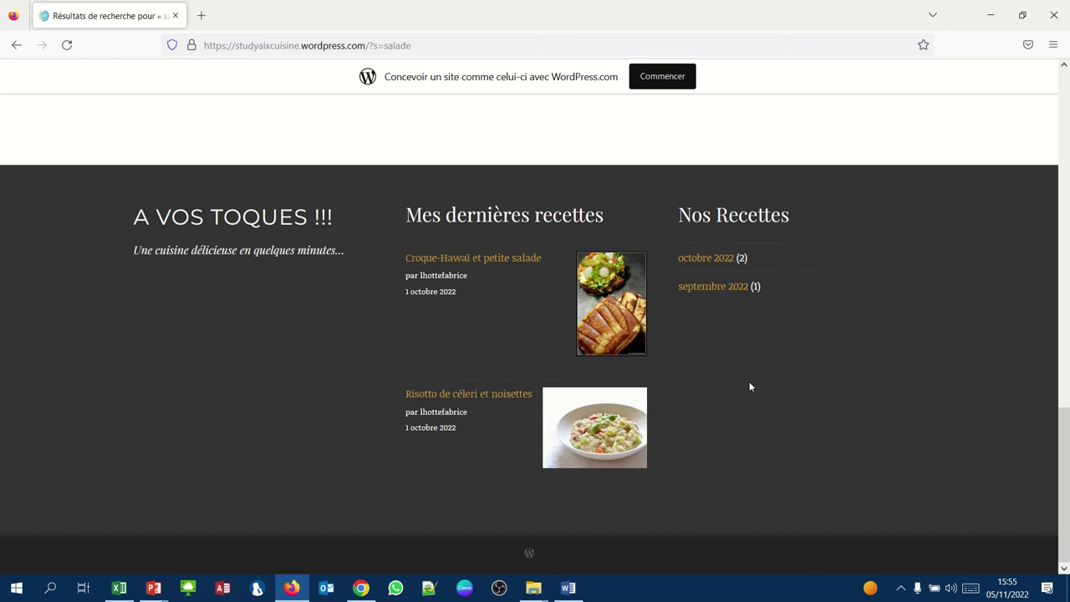
{"action": "left_click", "coordinate": [989, 15]}
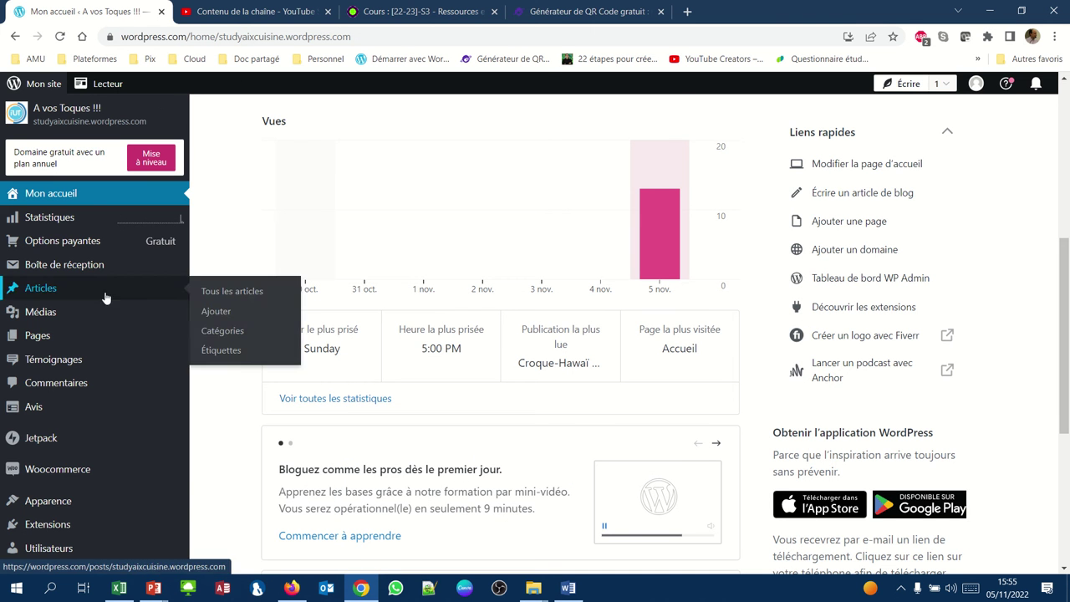
{"action": "left_click", "coordinate": [60, 501]}
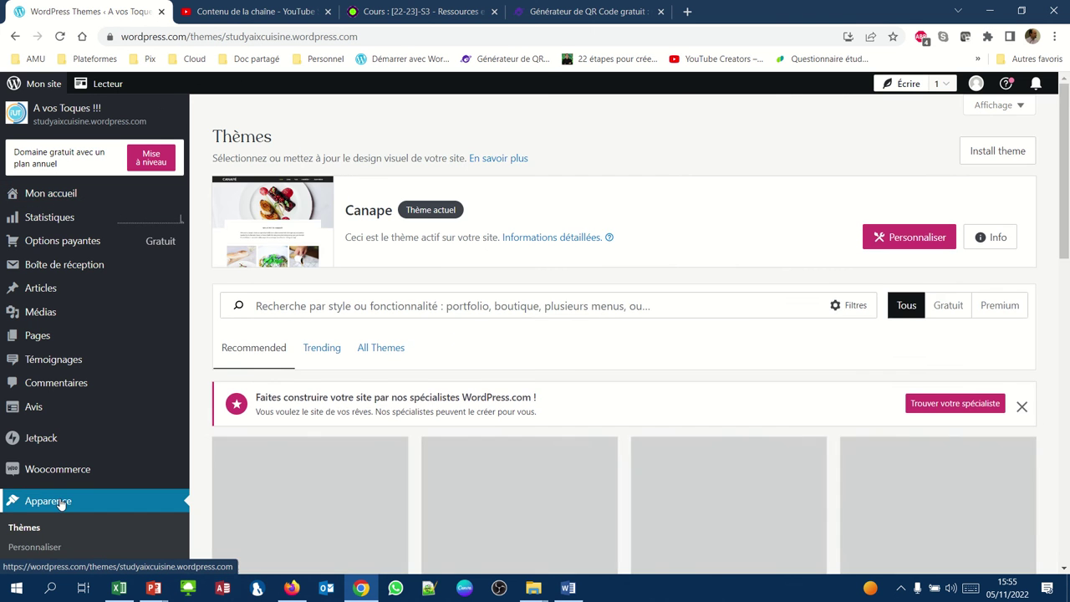
{"action": "scroll", "coordinate": [60, 503], "scroll_direction": "down", "scroll_amount": 2}
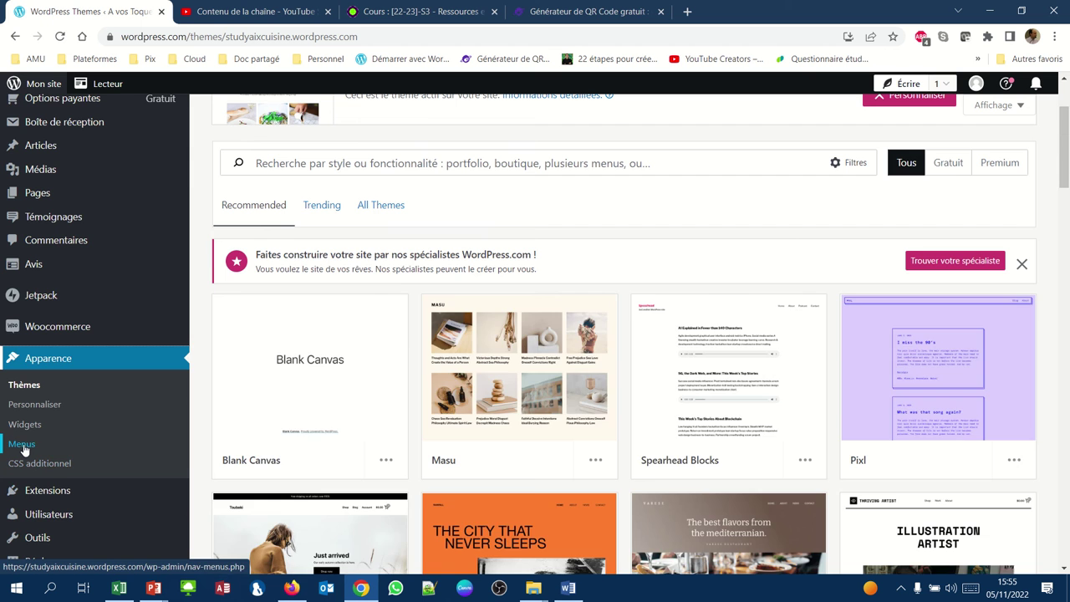
{"action": "left_click", "coordinate": [23, 445]}
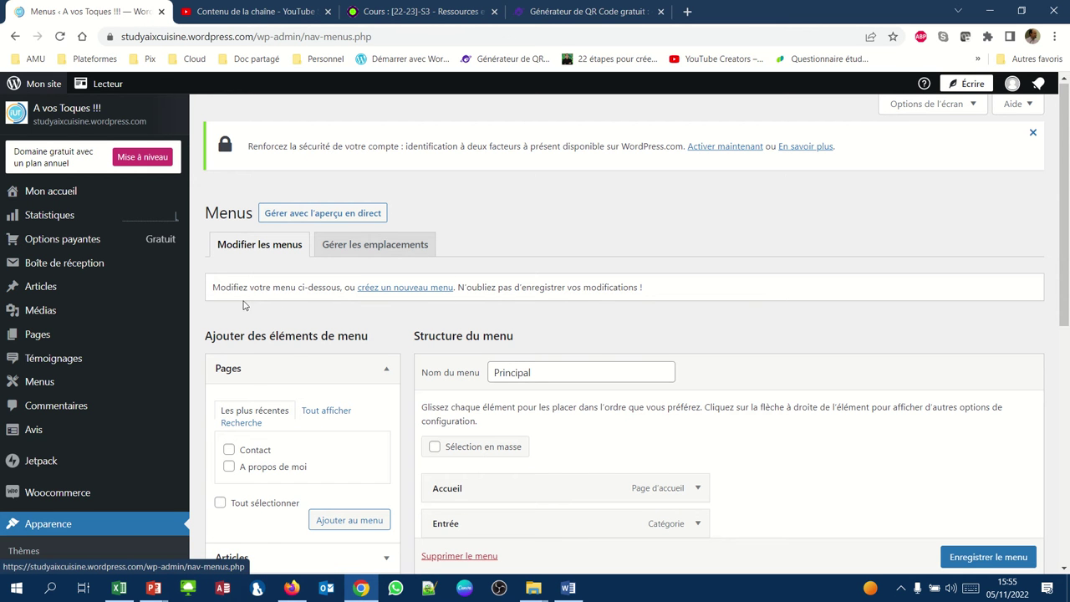
- Create a new, empty navigation menu named "menulateral" without assigning it to a theme location
{"action": "left_click", "coordinate": [416, 290]}
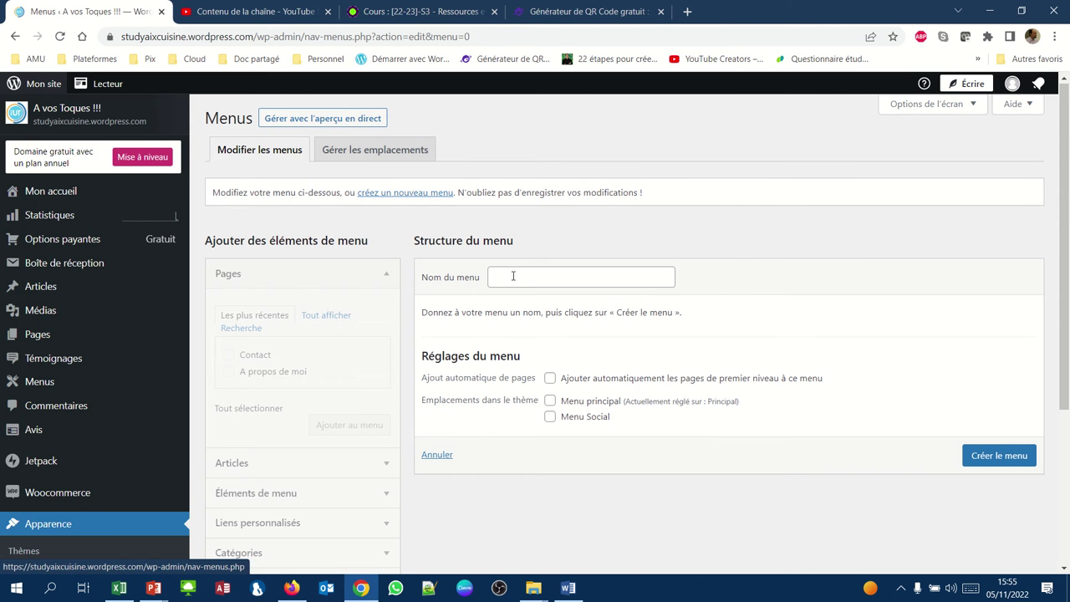
{"action": "left_click", "coordinate": [511, 278]}
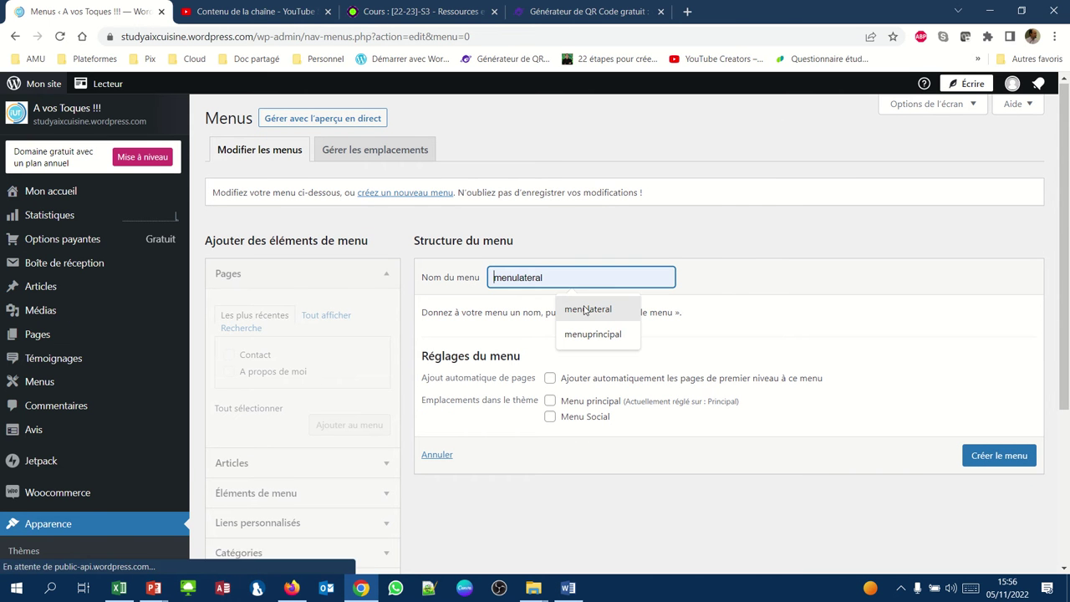
{"action": "left_click", "coordinate": [587, 309]}
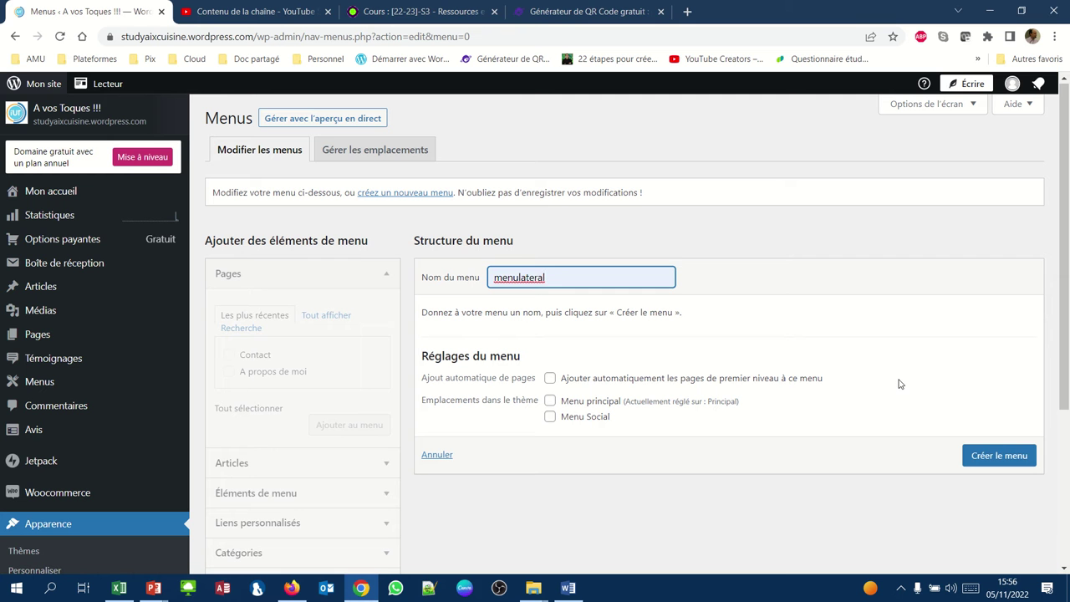
{"action": "left_click", "coordinate": [993, 459]}
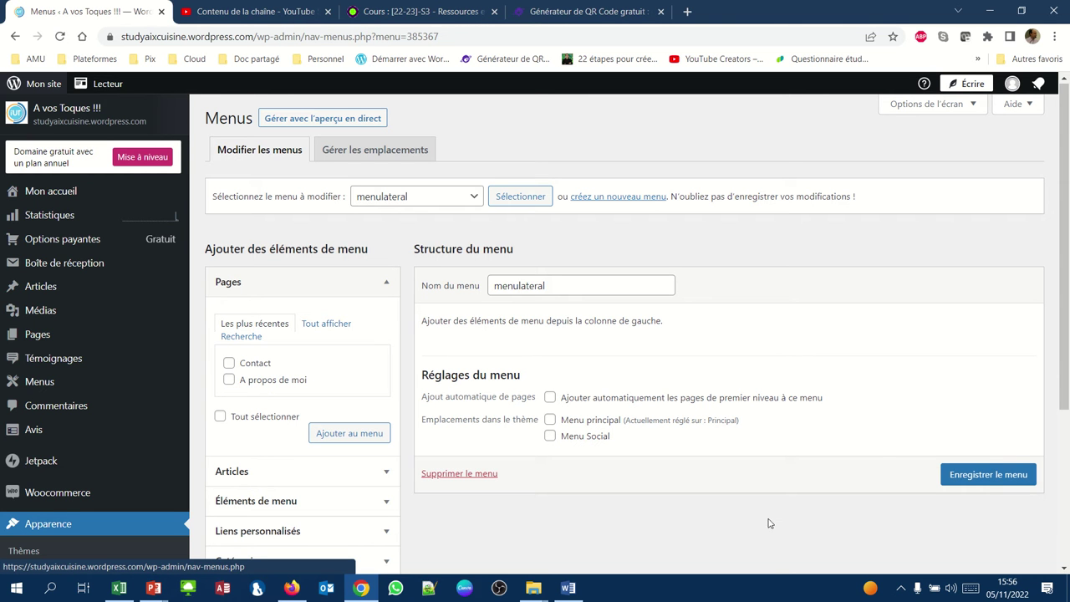
- Add a custom link to the menulateral menu with URL ma-cuisine.fr and link text "Ma Cuisine.fr"
{"action": "scroll", "coordinate": [368, 377], "scroll_direction": "down", "scroll_amount": 2}
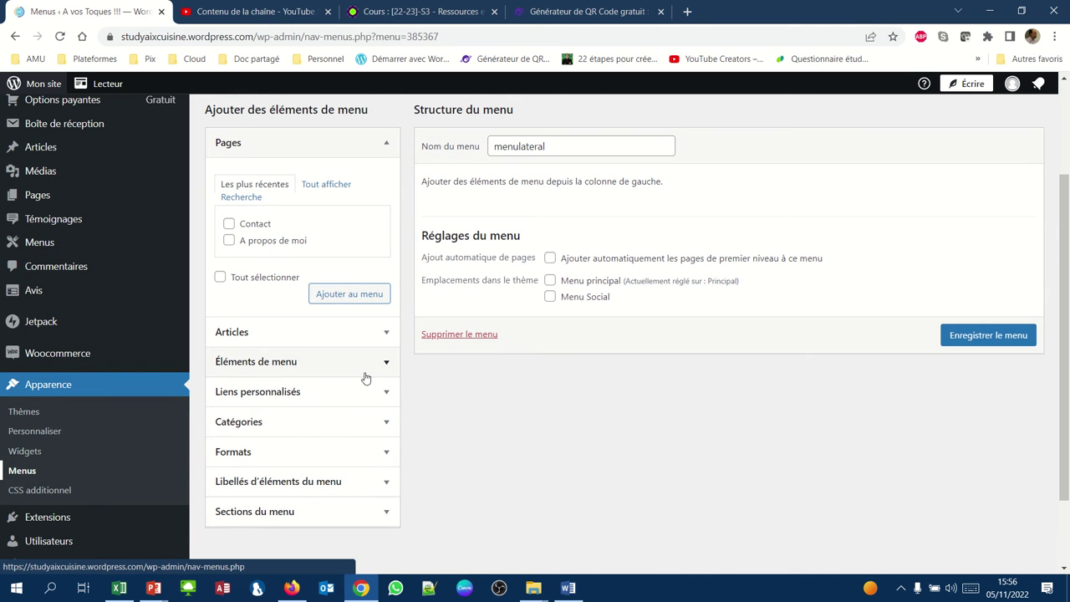
{"action": "left_click", "coordinate": [302, 389]}
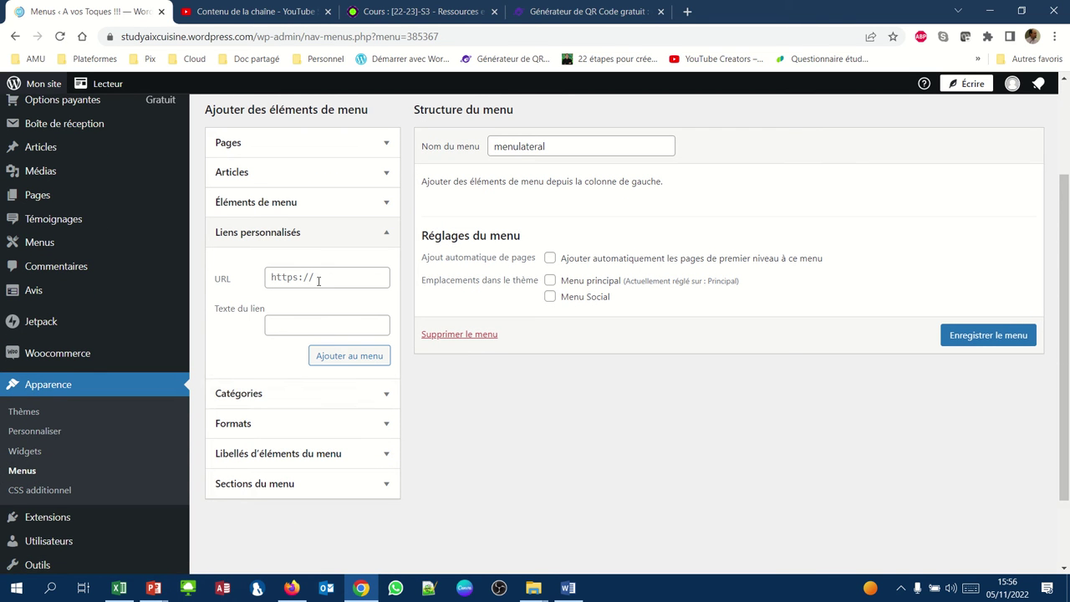
{"action": "left_click", "coordinate": [319, 281]}
{"action": "type", "text": "ma-cui"}
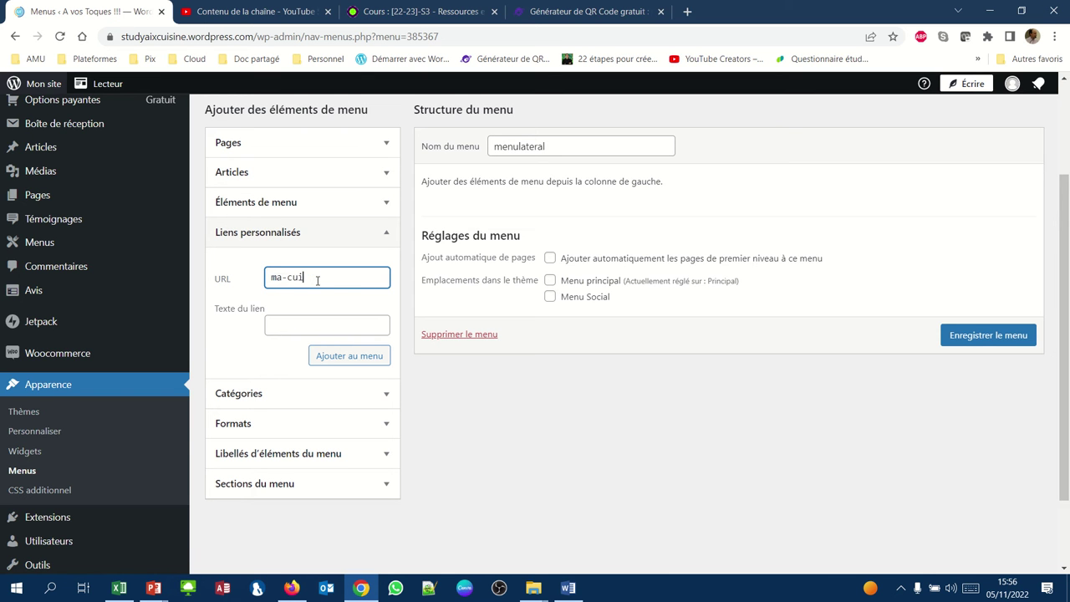
{"action": "type", "text": "sine.fr"}
{"action": "left_click", "coordinate": [296, 321]}
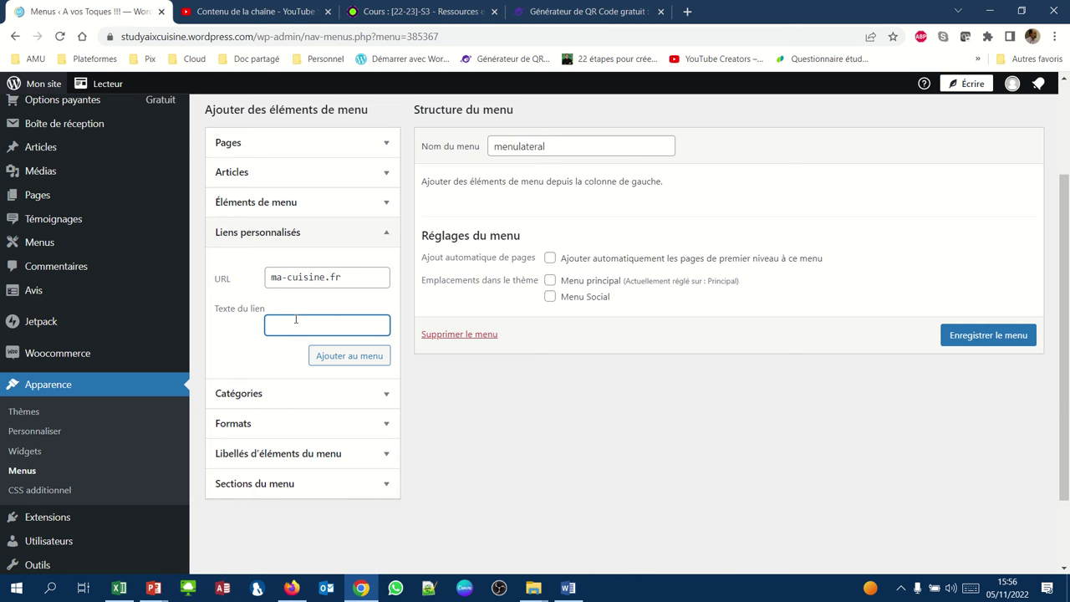
{"action": "type", "text": "Ma Cuisine.fr"}
{"action": "left_click", "coordinate": [327, 365]}
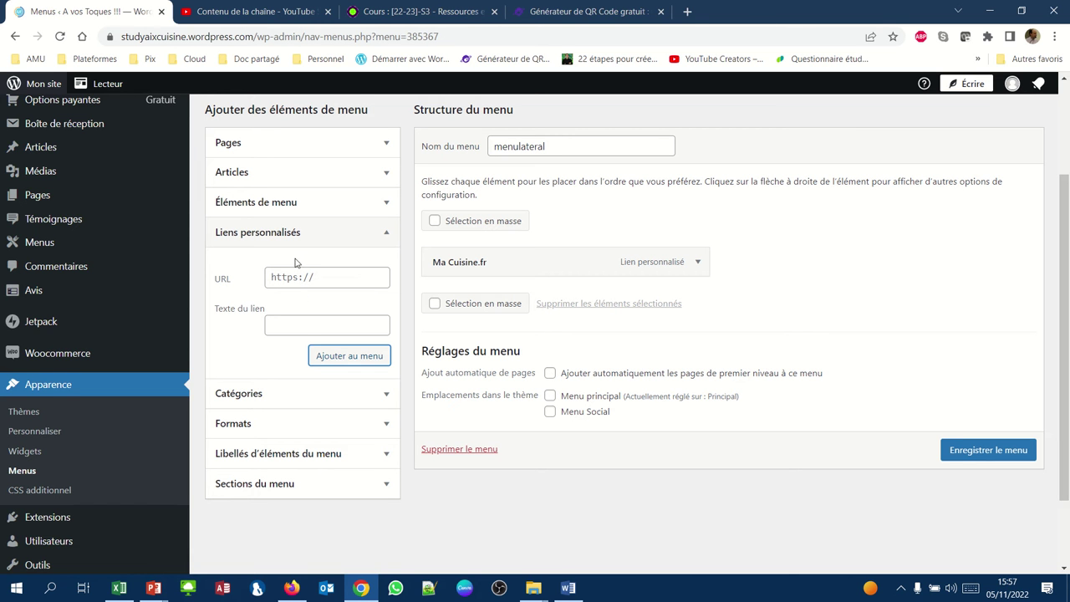
- Add a second custom link to the menu with text "Ma cuisine de tous les jours" and URL macuisinedetouslesjours.com
{"action": "left_click", "coordinate": [284, 321]}
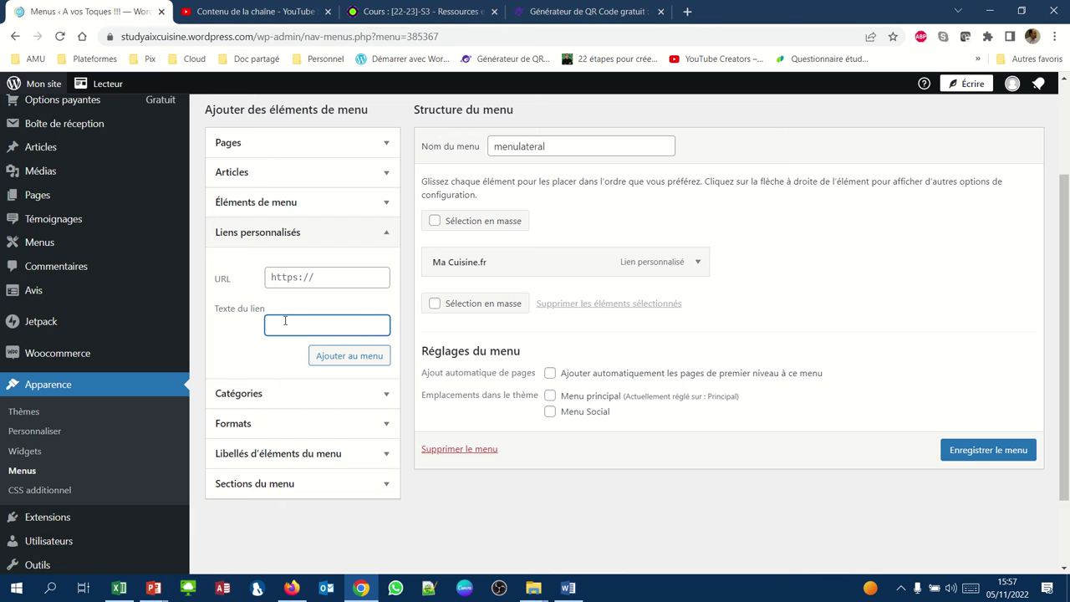
{"action": "type", "text": "Ma cuisine de tous les jours"}
{"action": "left_click", "coordinate": [307, 280]}
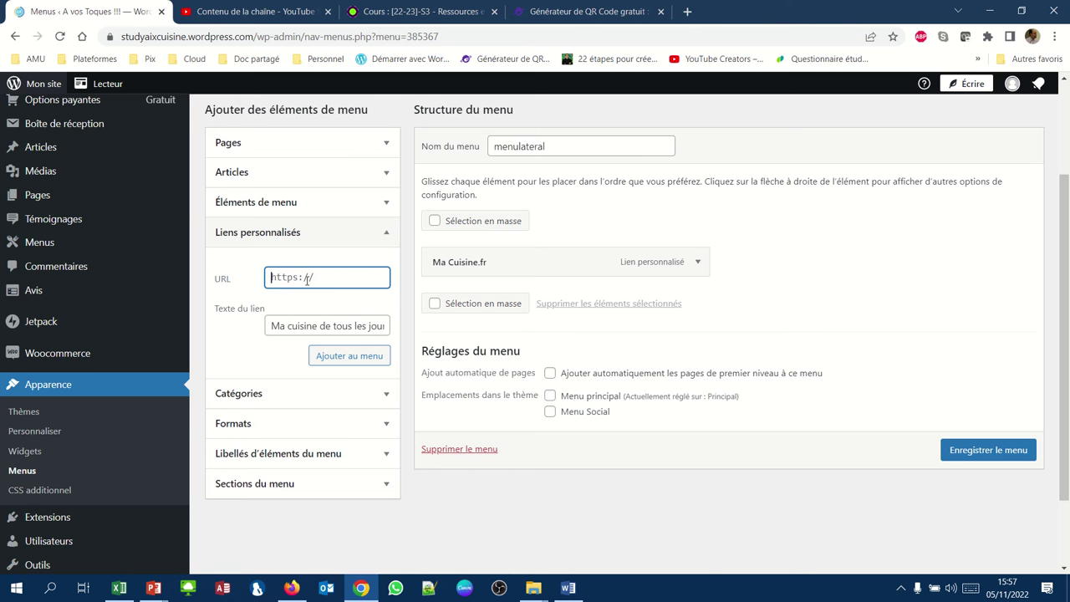
{"action": "type", "text": "macuisinedetouslesjo"}
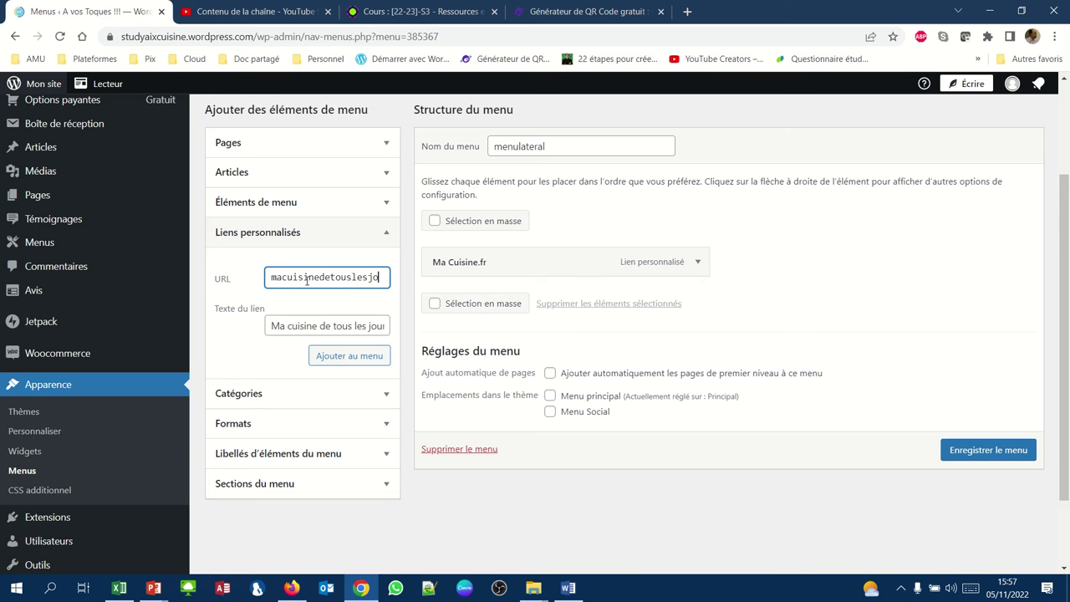
{"action": "type", "text": "urs.com"}
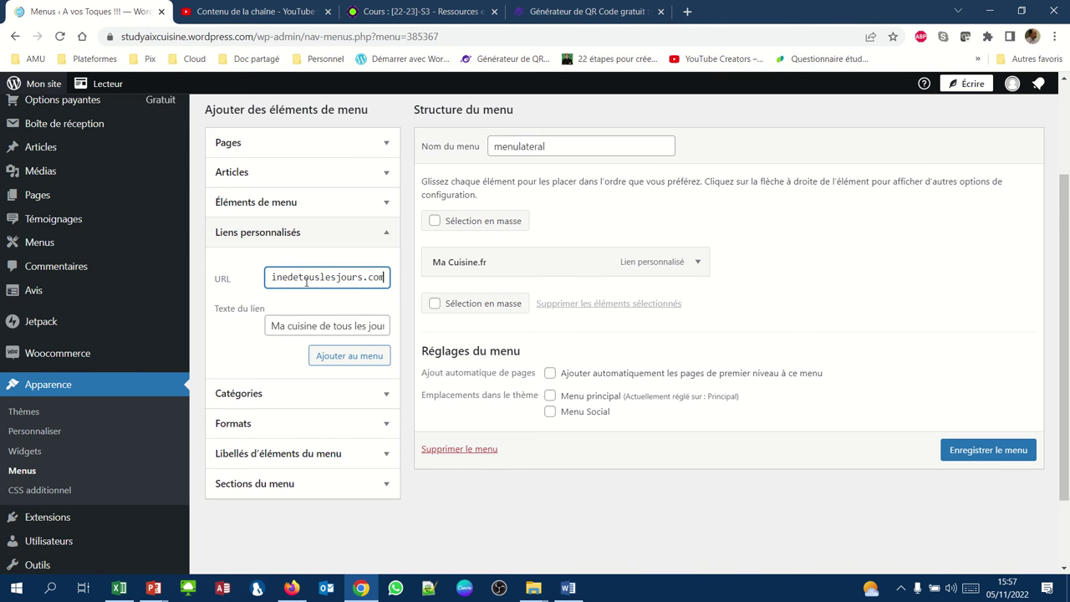
{"action": "left_click", "coordinate": [331, 362]}
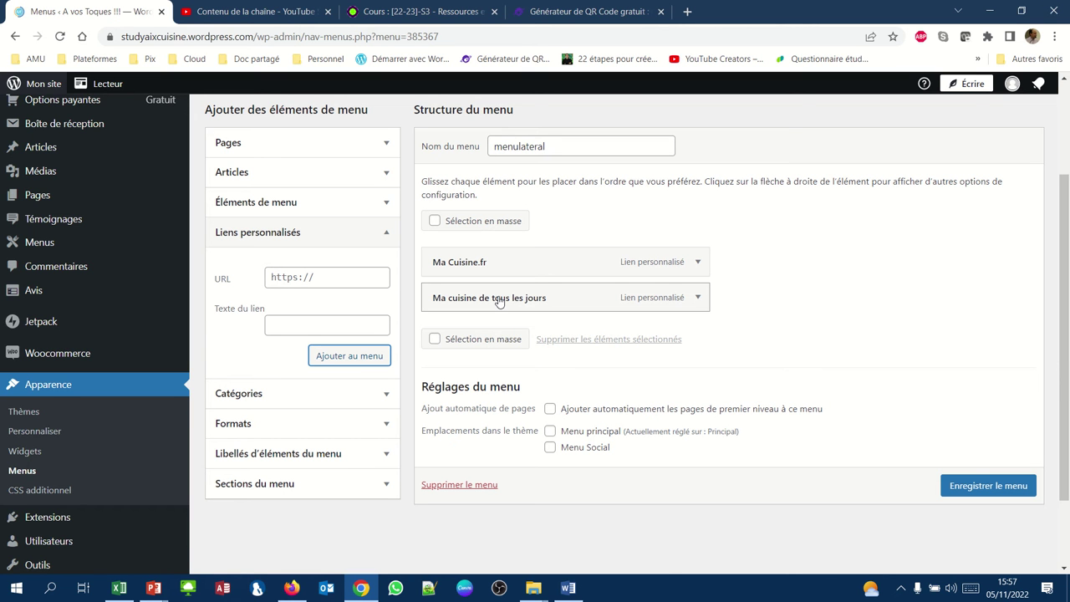
- Add the Entrée and Plat principal categories to the menu and place Entrée above Plat principal
{"action": "left_click", "coordinate": [309, 395]}
{"action": "left_click", "coordinate": [229, 347]}
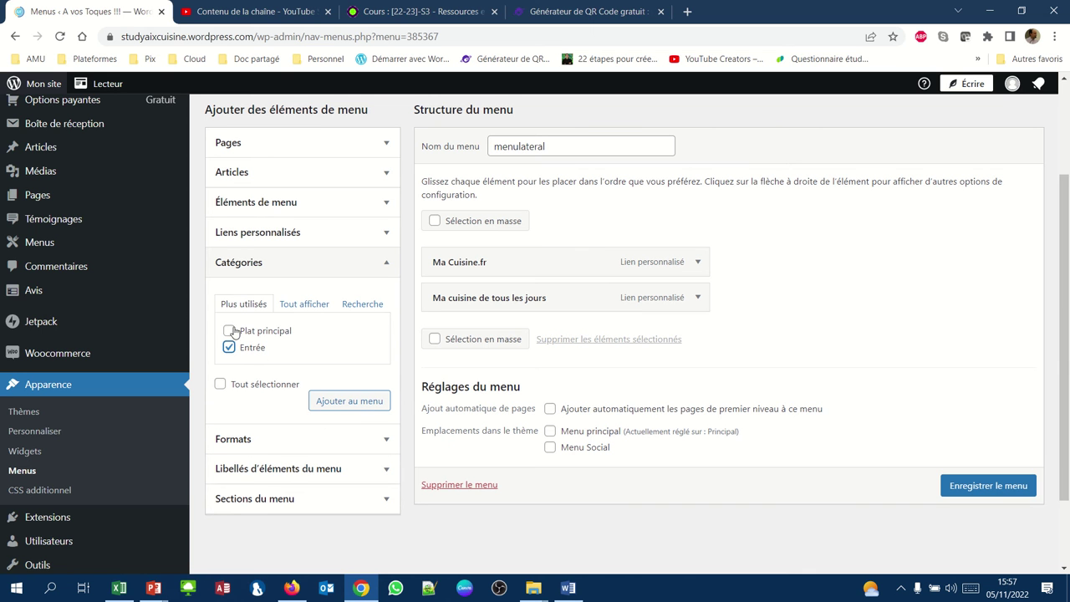
{"action": "left_click", "coordinate": [234, 331]}
{"action": "left_click", "coordinate": [332, 403]}
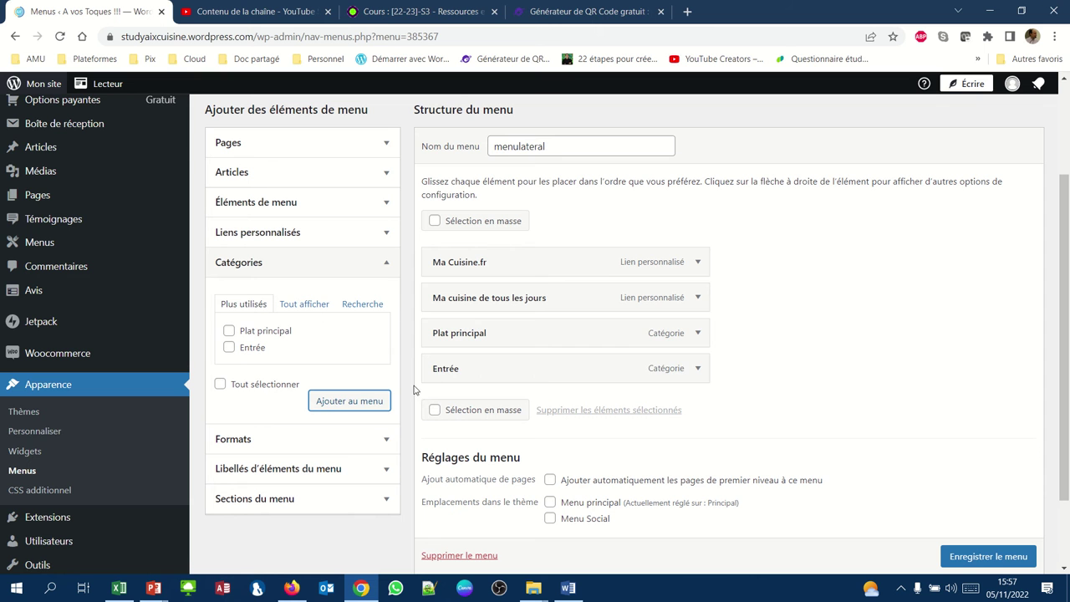
{"action": "left_click_drag", "start_coordinate": [453, 370], "coordinate": [454, 337]}
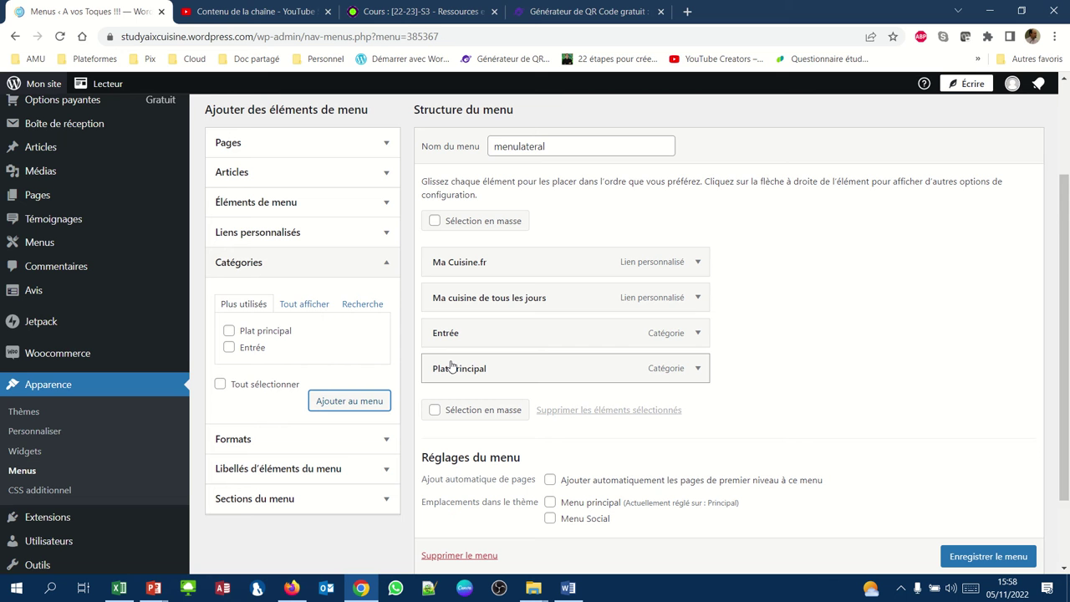
- Add the articles Croque-Hawaï et petite salade, Risotto de céleri et noisettes and Salade de Penne to the menu
{"action": "left_click", "coordinate": [254, 177]}
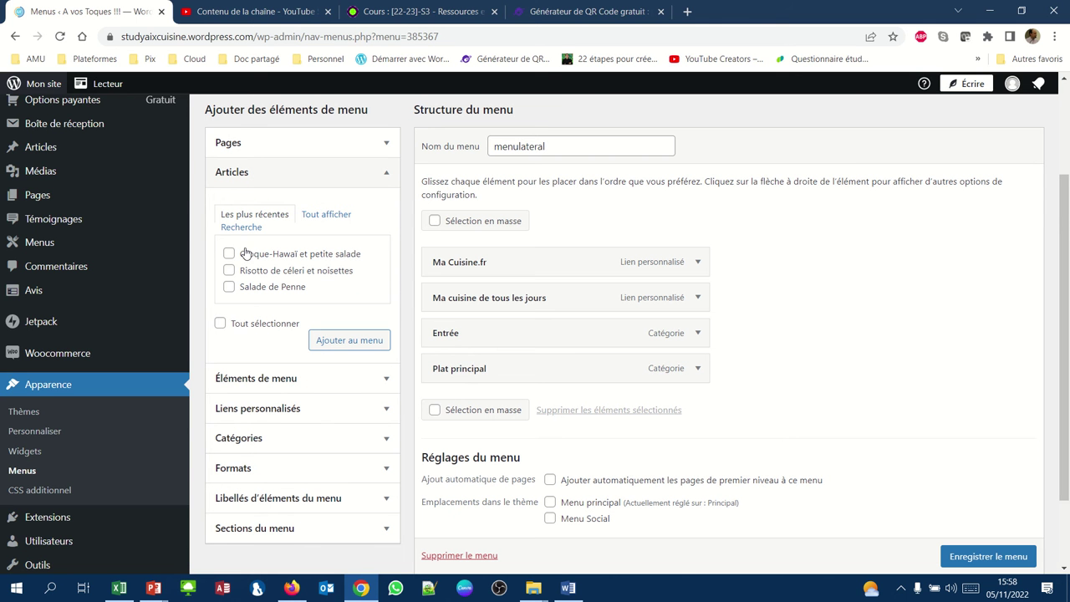
{"action": "left_click", "coordinate": [229, 254]}
{"action": "left_click", "coordinate": [229, 270]}
{"action": "left_click", "coordinate": [229, 286]}
{"action": "left_click", "coordinate": [321, 344]}
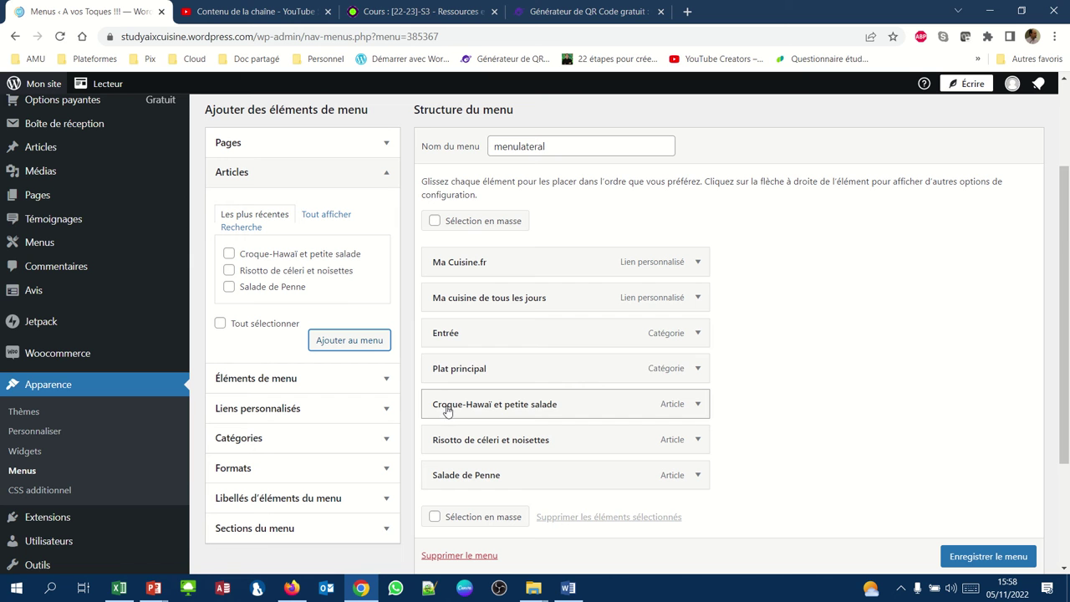
- Nest Croque-Hawaï et petite salade under Entrée, and Salade de Penne and Risotto de céleri et noisettes under Plat principal, and save the menu
{"action": "left_click_drag", "start_coordinate": [447, 410], "coordinate": [483, 380]}
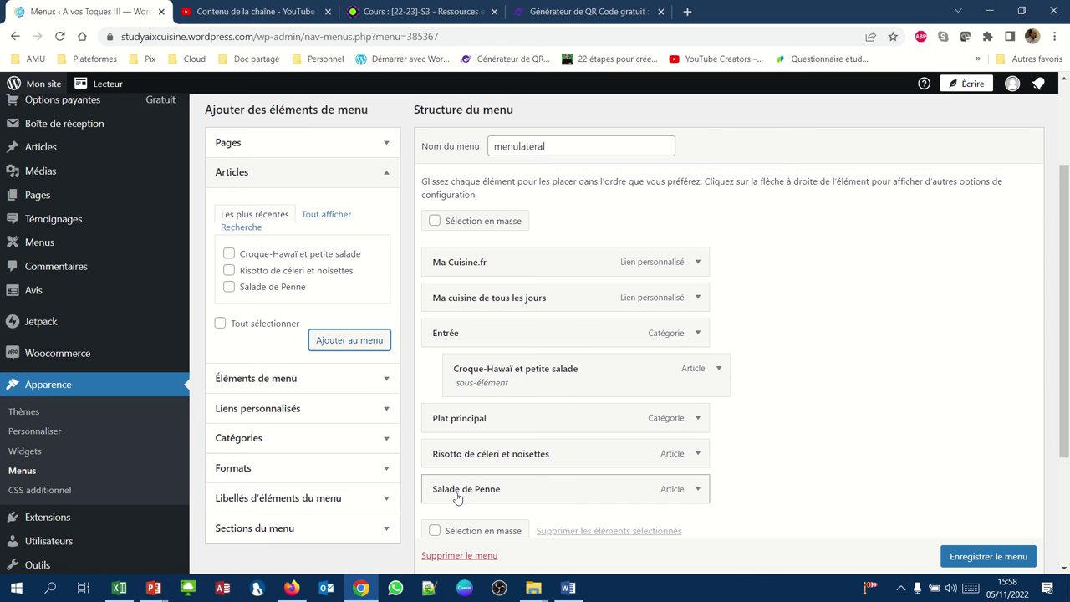
{"action": "left_click_drag", "start_coordinate": [457, 498], "coordinate": [491, 490]}
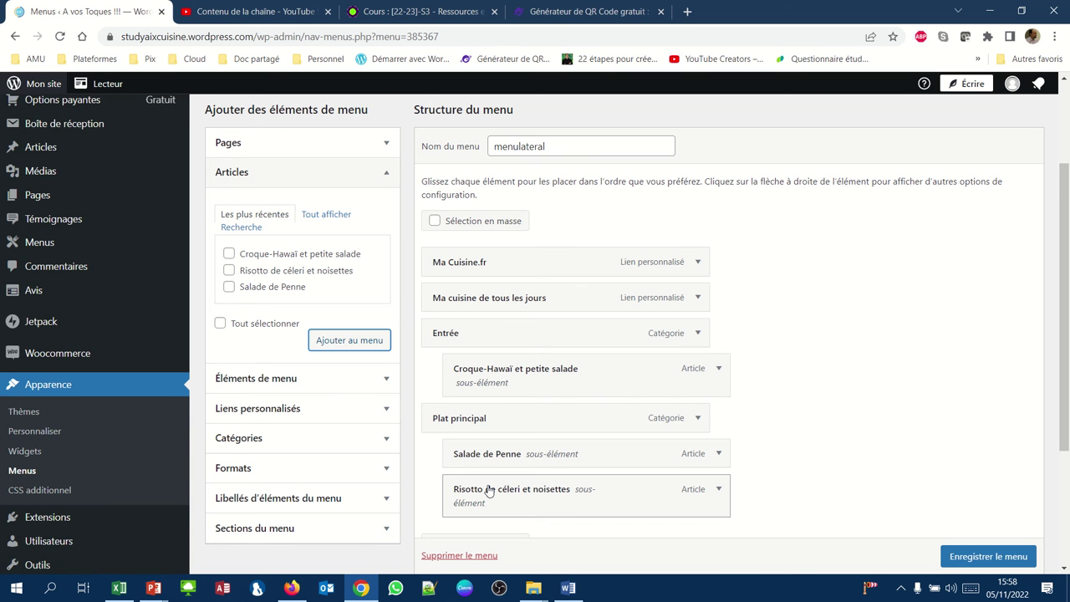
{"action": "left_click", "coordinate": [953, 556]}
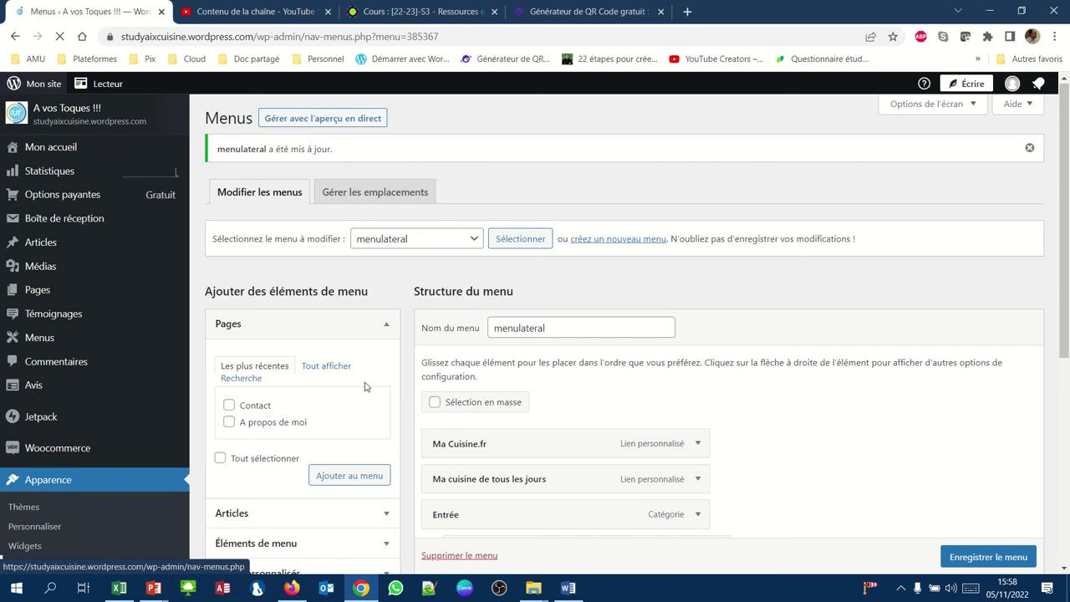
- Open the site's widget management page and expand the Second Footer Widget Area
{"action": "scroll", "coordinate": [76, 430], "scroll_direction": "down", "scroll_amount": 5}
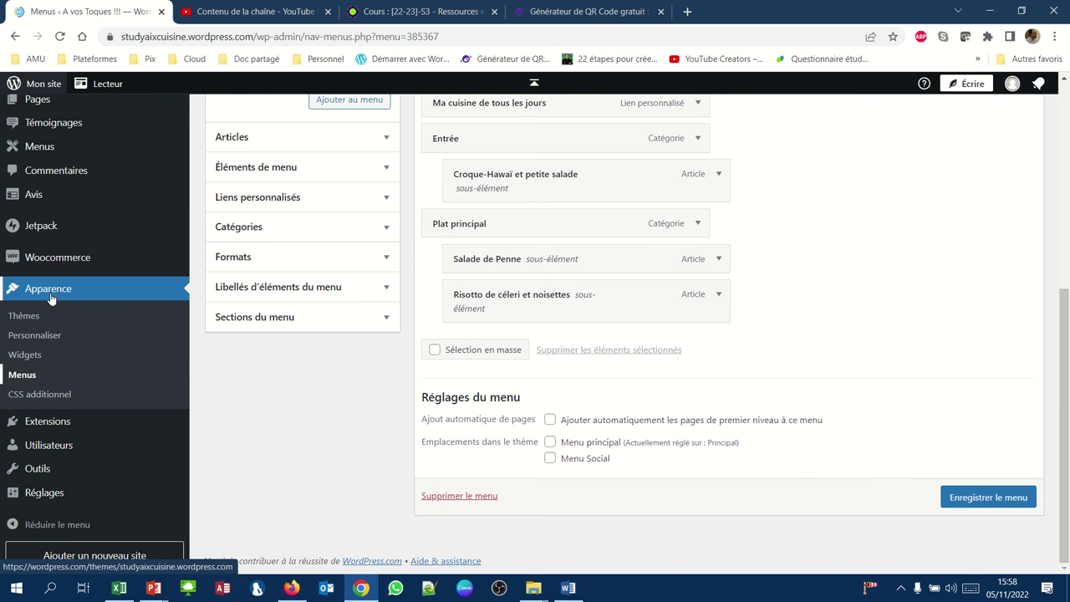
{"action": "left_click", "coordinate": [23, 362]}
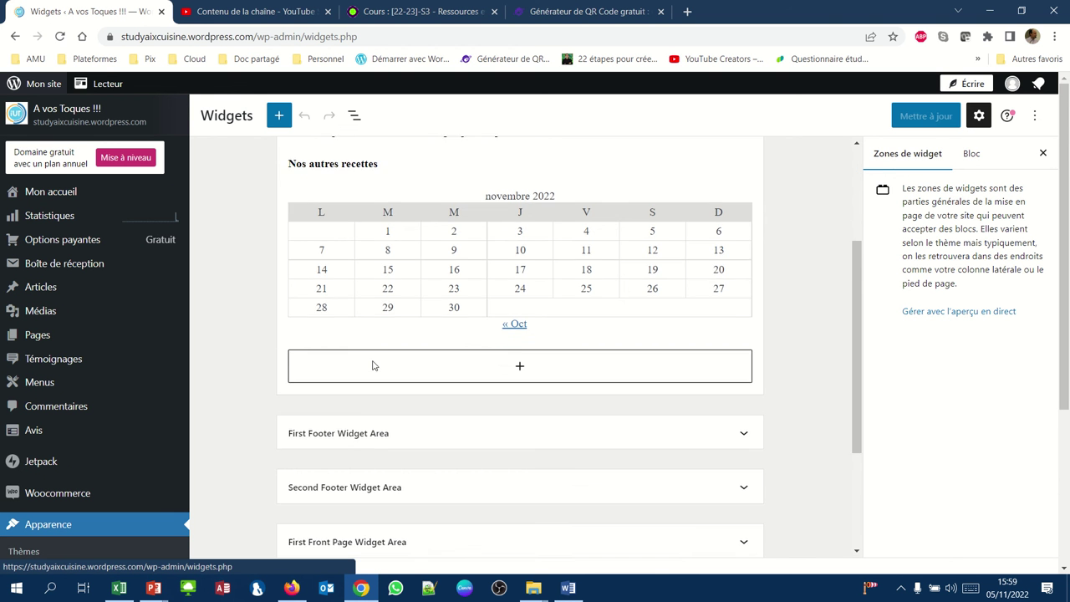
{"action": "scroll", "coordinate": [374, 365], "scroll_direction": "down", "scroll_amount": 3}
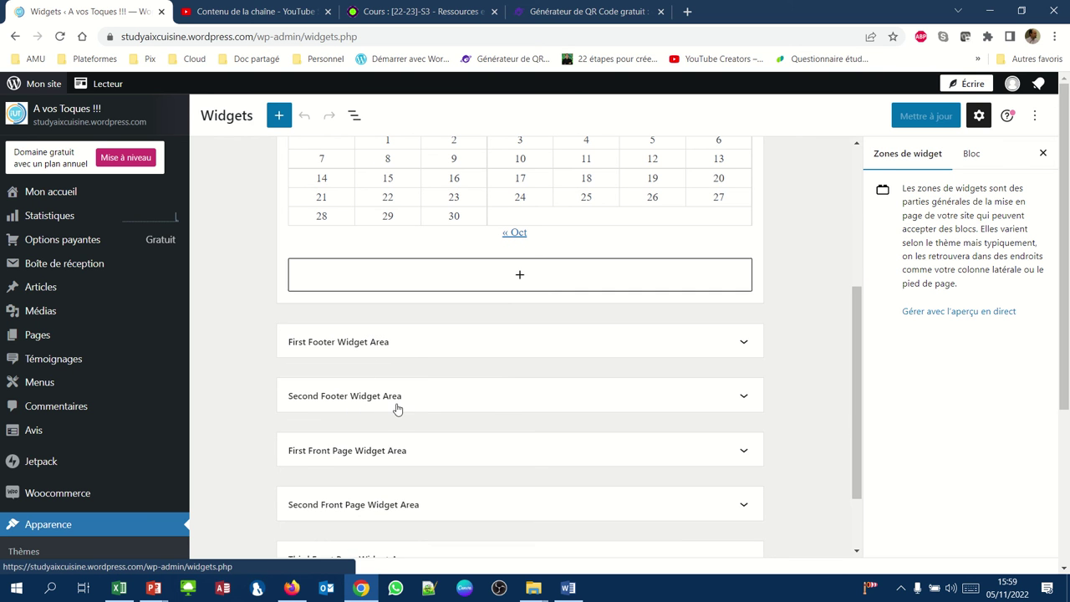
{"action": "left_click", "coordinate": [744, 400]}
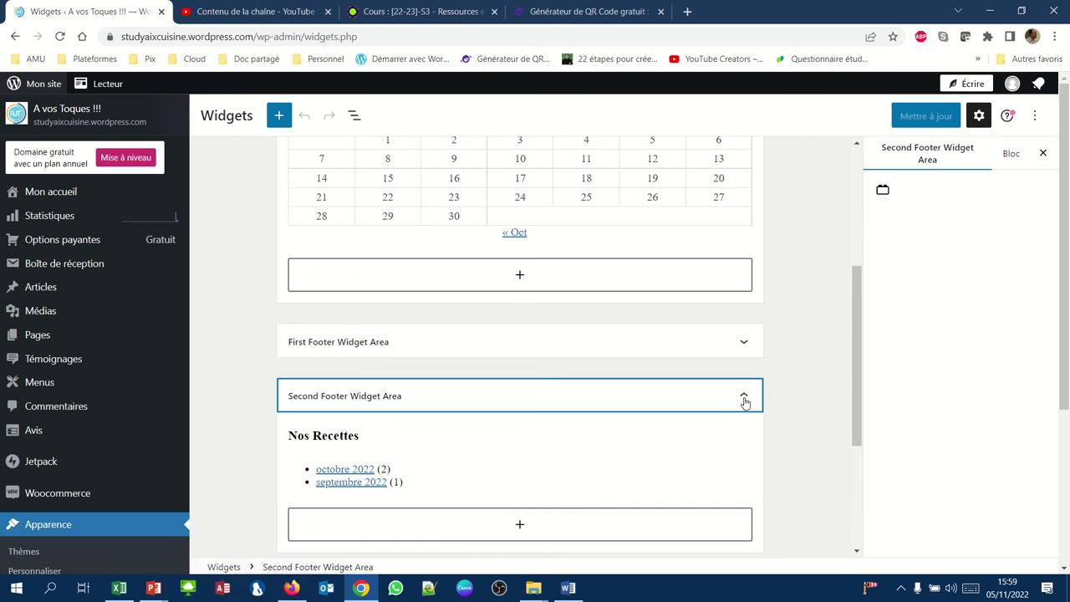
- Search the blocks for navigation and add a Navigation Menu widget at the end of the Second Footer Widget Area
{"action": "scroll", "coordinate": [646, 458], "scroll_direction": "down", "scroll_amount": 1}
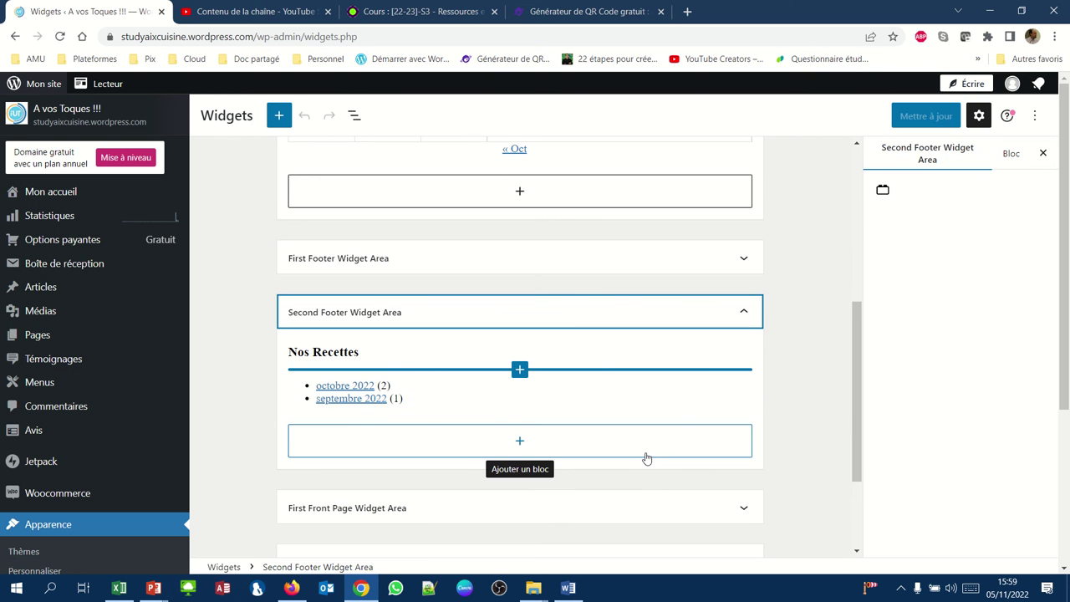
{"action": "left_click", "coordinate": [521, 443]}
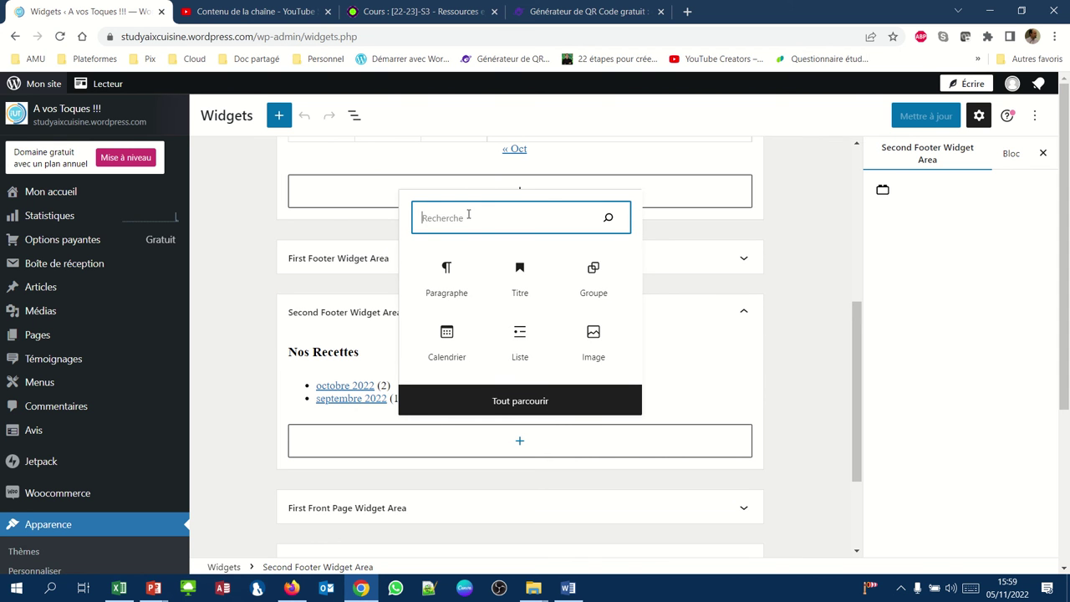
{"action": "type", "text": "na"}
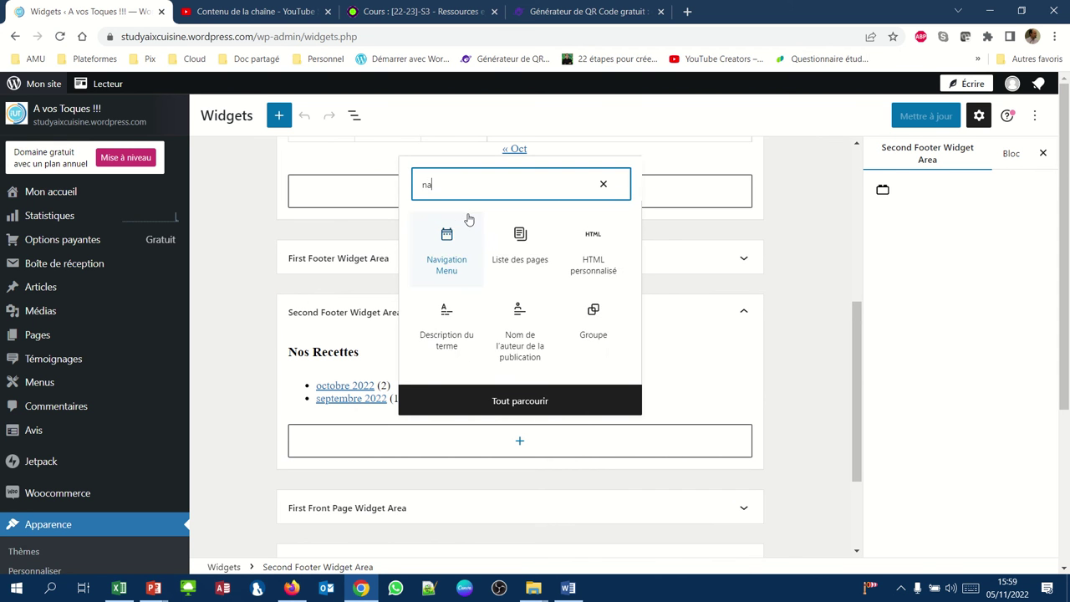
{"action": "type", "text": "vigation"}
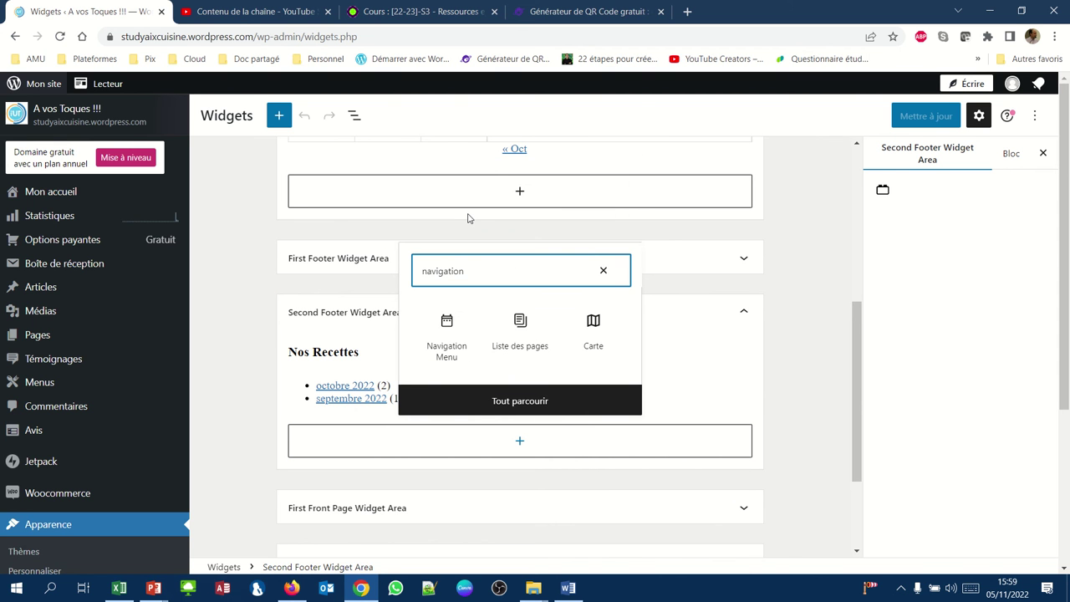
{"action": "left_click", "coordinate": [447, 330]}
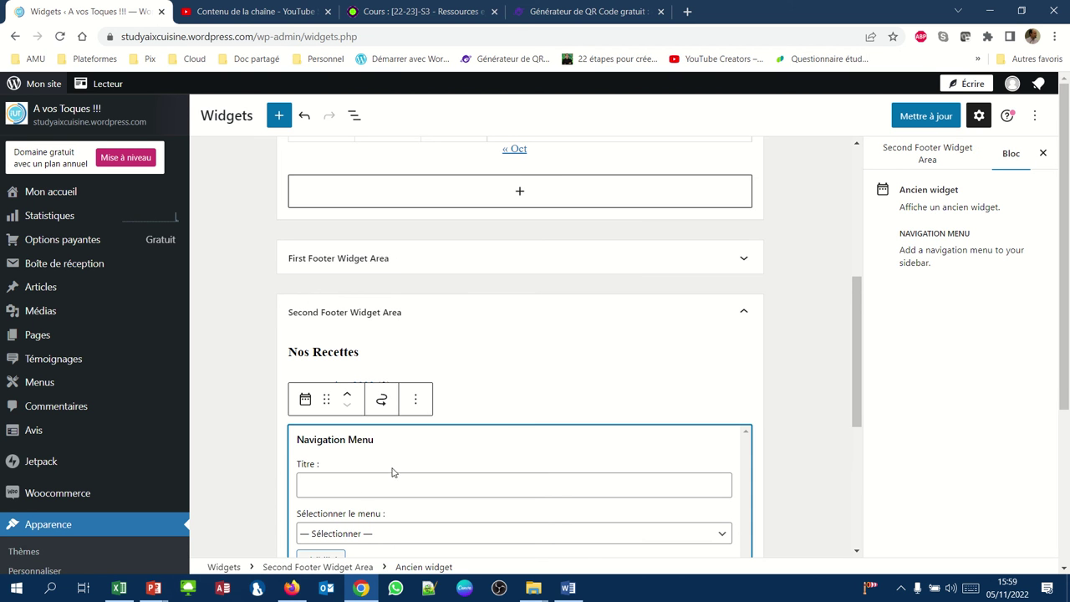
- Assign the menulateral menu to the Navigation Menu widget, title it Liens divers, and save the widgets
{"action": "left_click", "coordinate": [354, 487]}
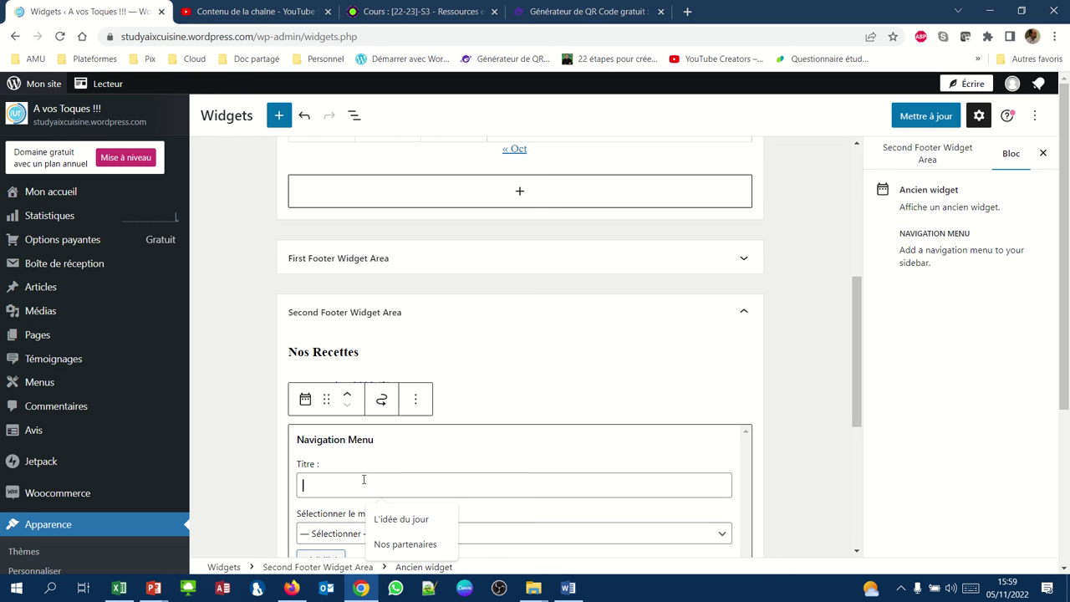
{"action": "scroll", "coordinate": [382, 450], "scroll_direction": "down", "scroll_amount": 3}
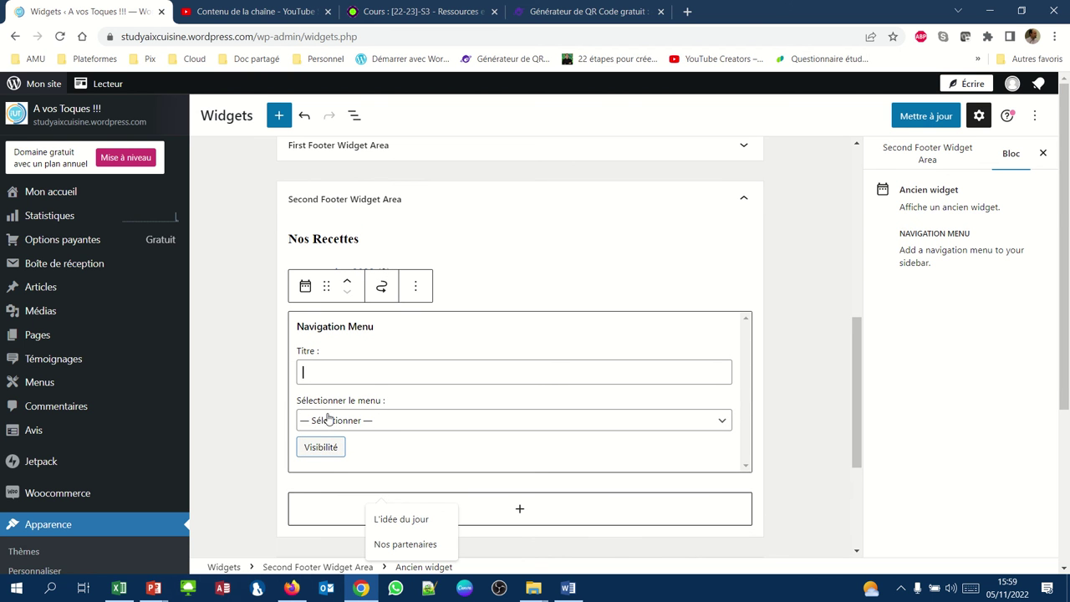
{"action": "left_click", "coordinate": [333, 419]}
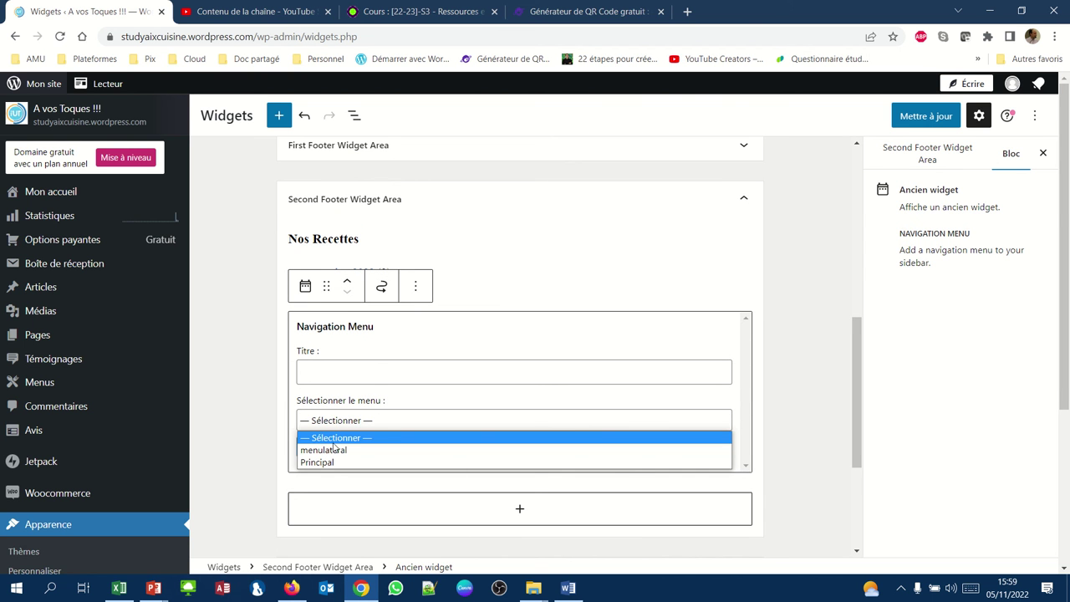
{"action": "left_click", "coordinate": [334, 450]}
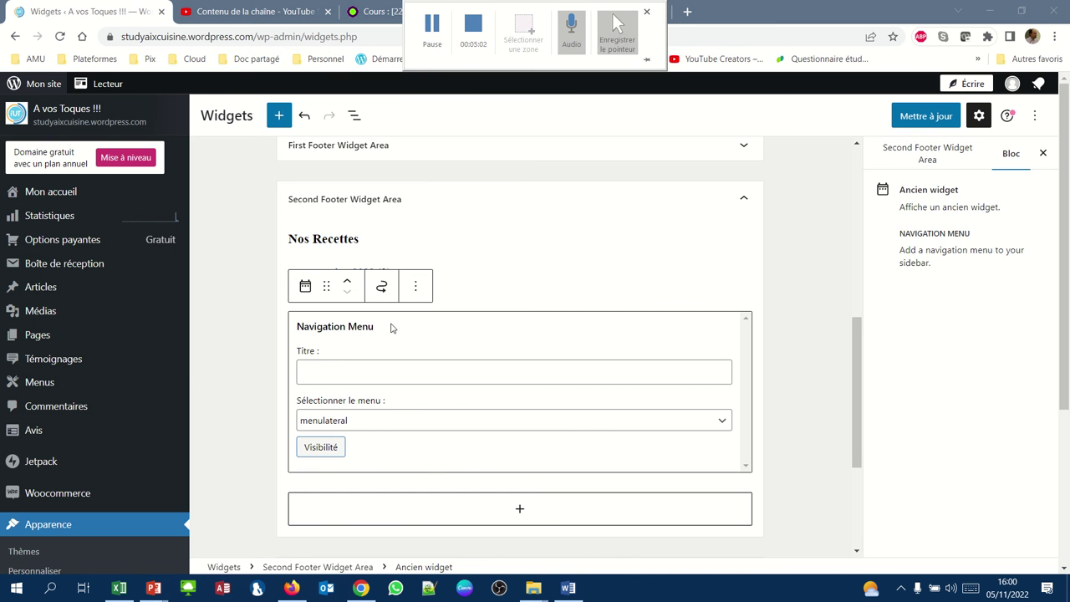
{"action": "left_click", "coordinate": [349, 377]}
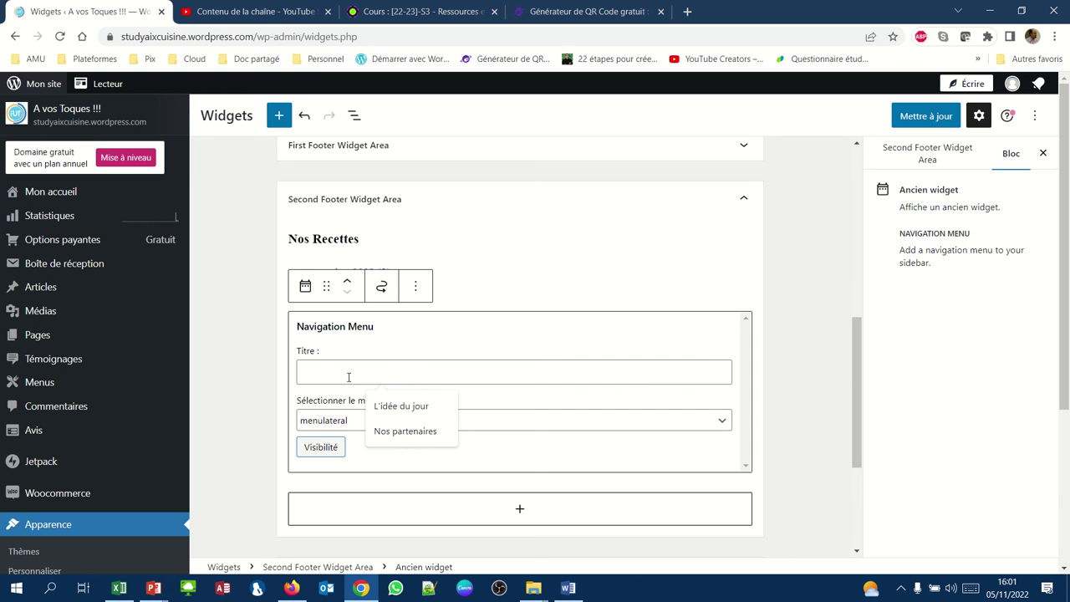
{"action": "type", "text": "Liens divers"}
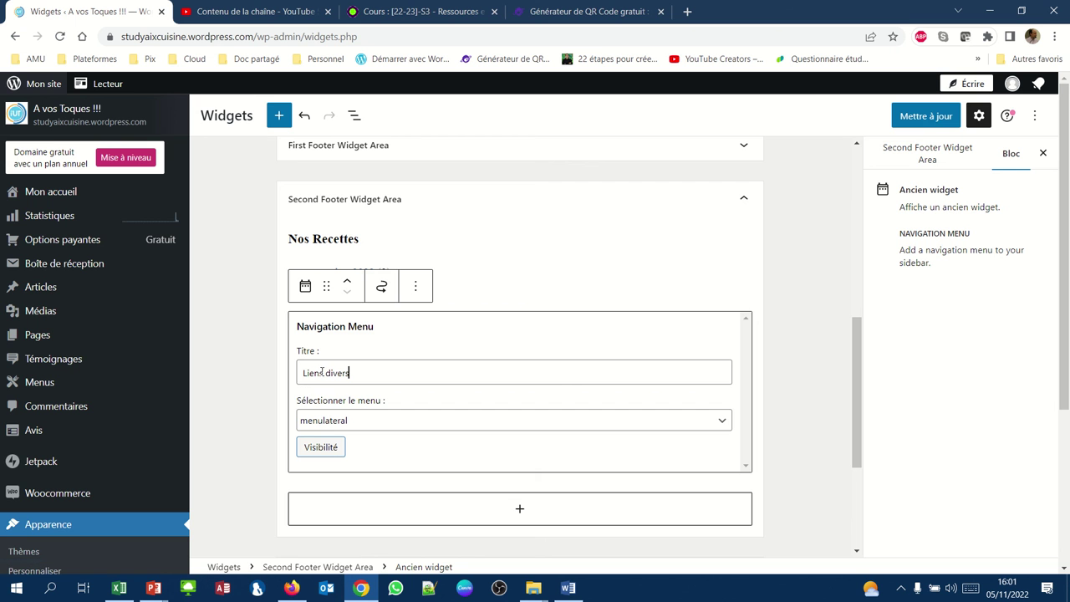
{"action": "left_click", "coordinate": [947, 116]}
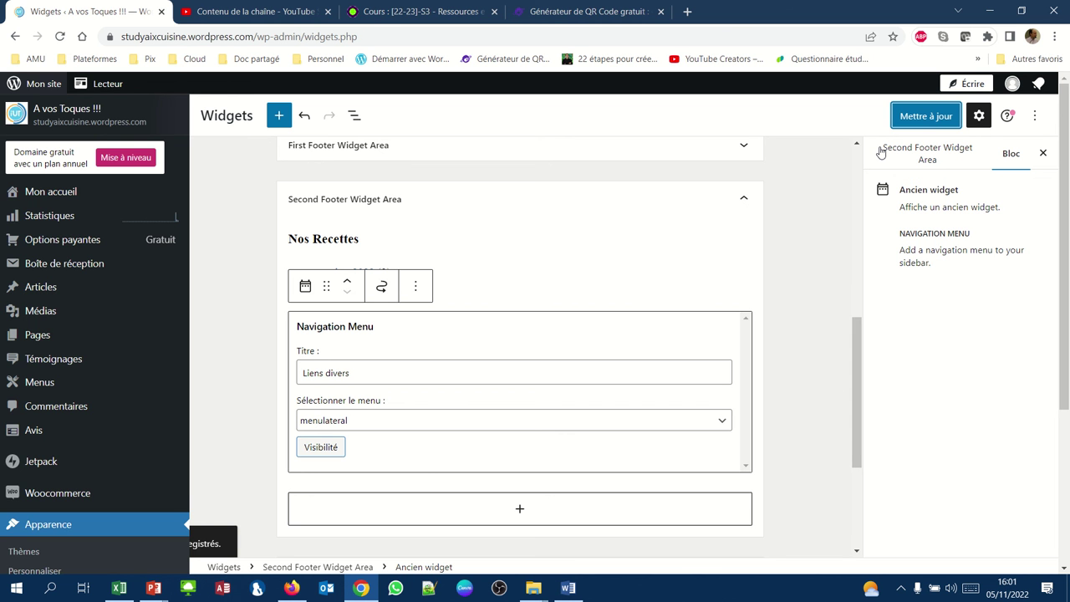
- Reload the public site in Firefox to examine the Liens divers menu in the footer, and return to the widget editor
{"action": "scroll", "coordinate": [880, 152], "scroll_direction": "down", "scroll_amount": 1}
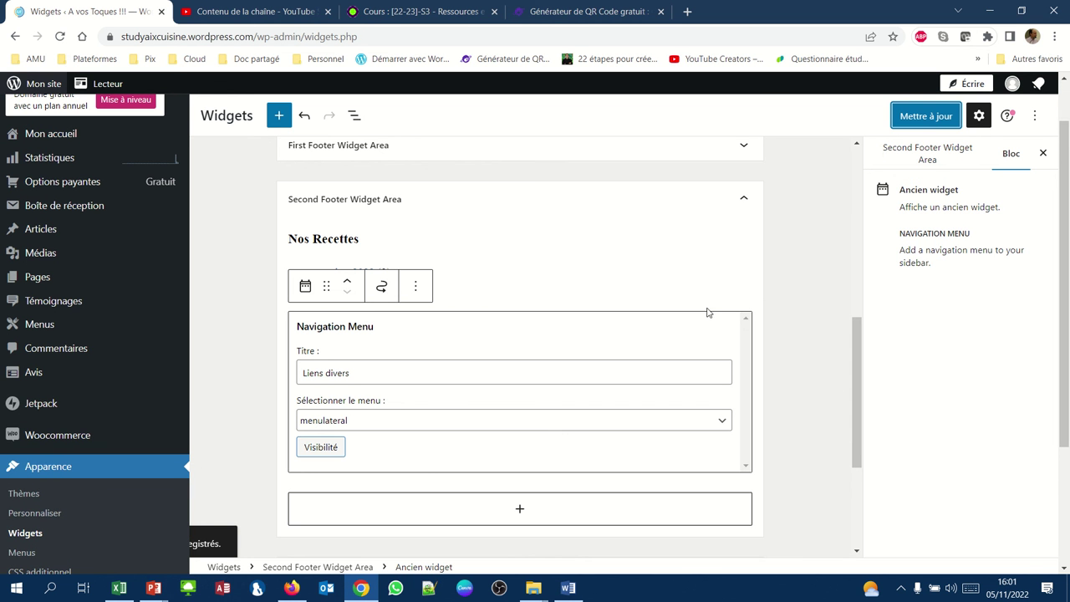
{"action": "scroll", "coordinate": [708, 313], "scroll_direction": "up", "scroll_amount": 3}
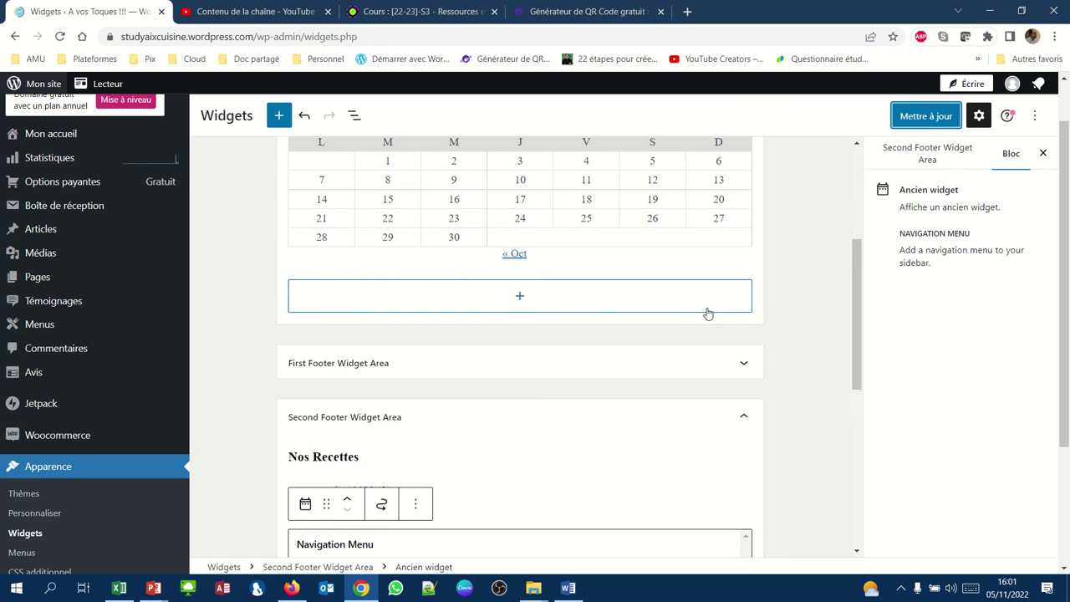
{"action": "scroll", "coordinate": [707, 313], "scroll_direction": "down", "scroll_amount": 5}
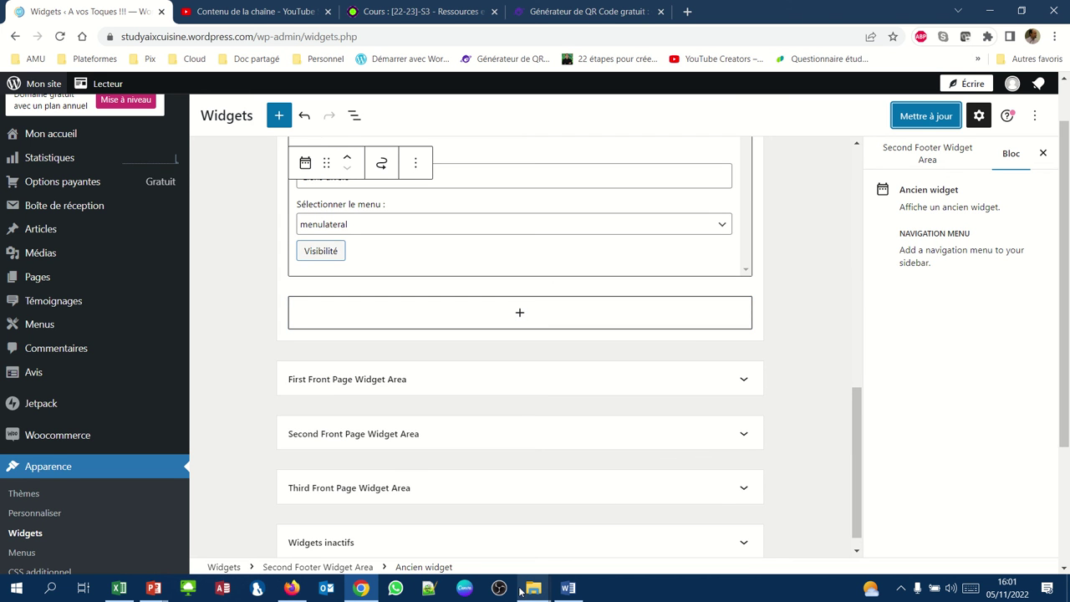
{"action": "left_click", "coordinate": [293, 589]}
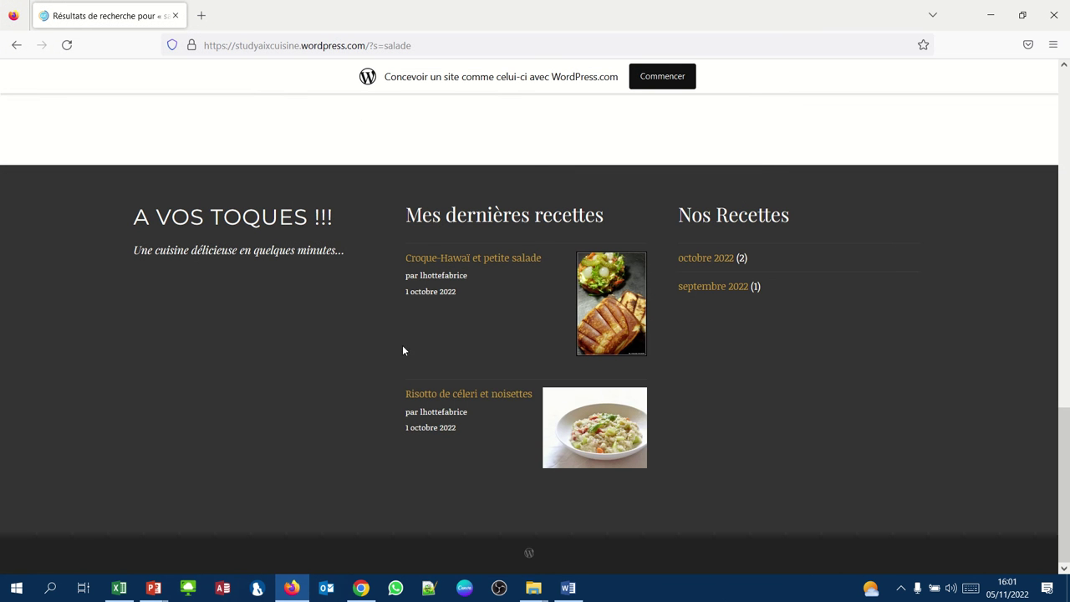
{"action": "left_click", "coordinate": [66, 45]}
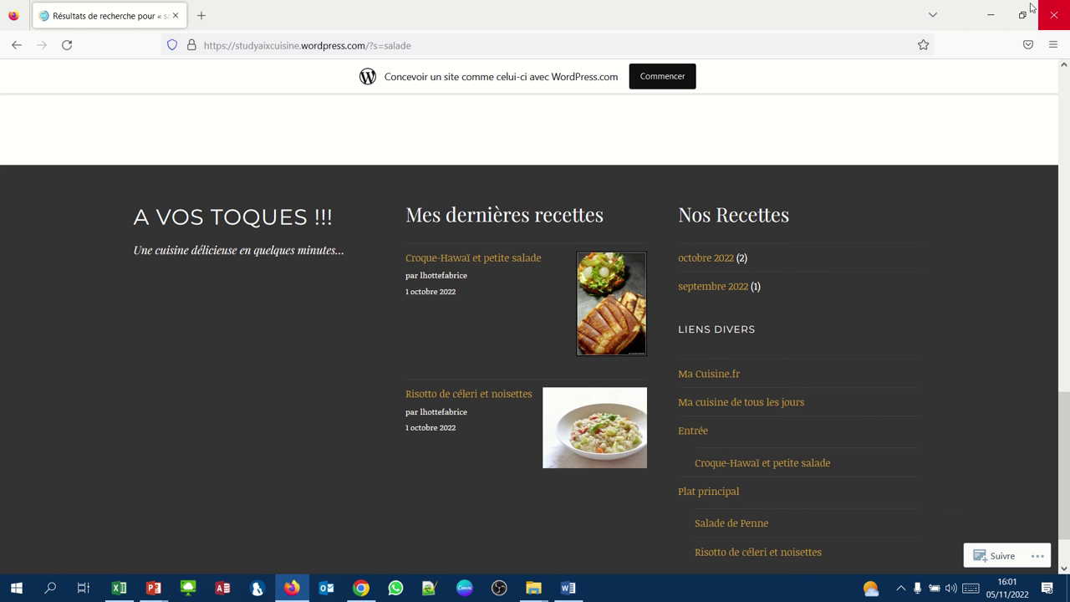
{"action": "left_click", "coordinate": [991, 15]}
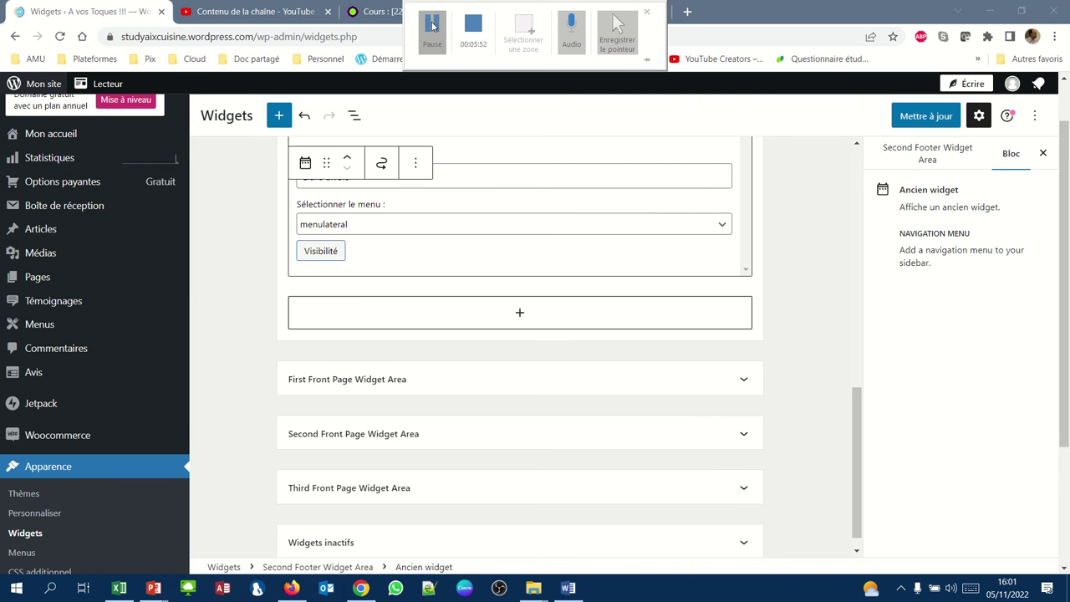
- Remove the Nos Recettes heading and the Archives block from the Second Footer Widget Area and save the widgets
{"action": "scroll", "coordinate": [382, 279], "scroll_direction": "up", "scroll_amount": 2}
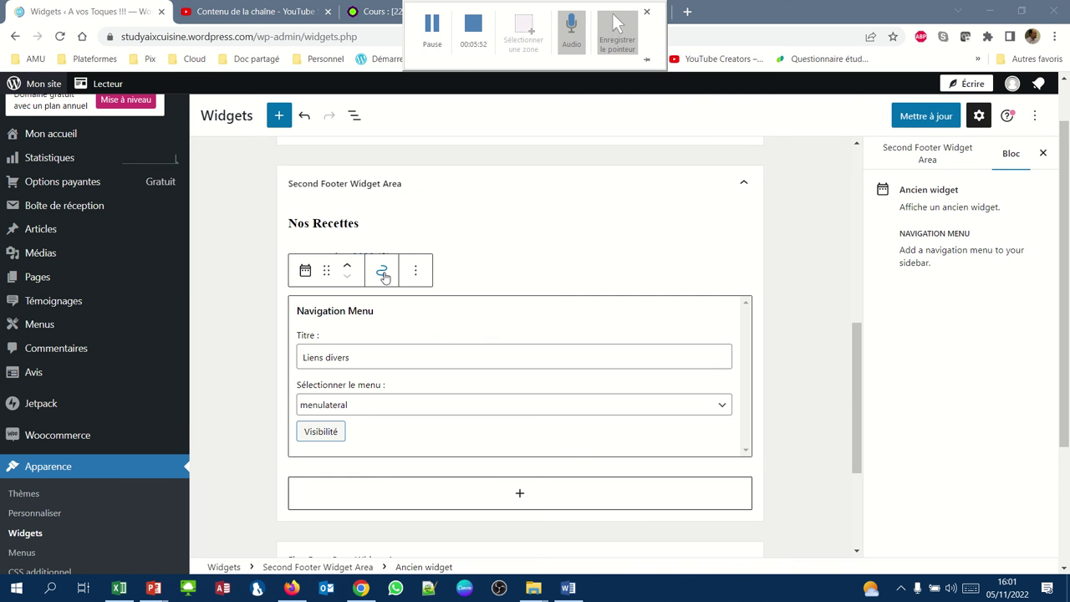
{"action": "left_click", "coordinate": [350, 225]}
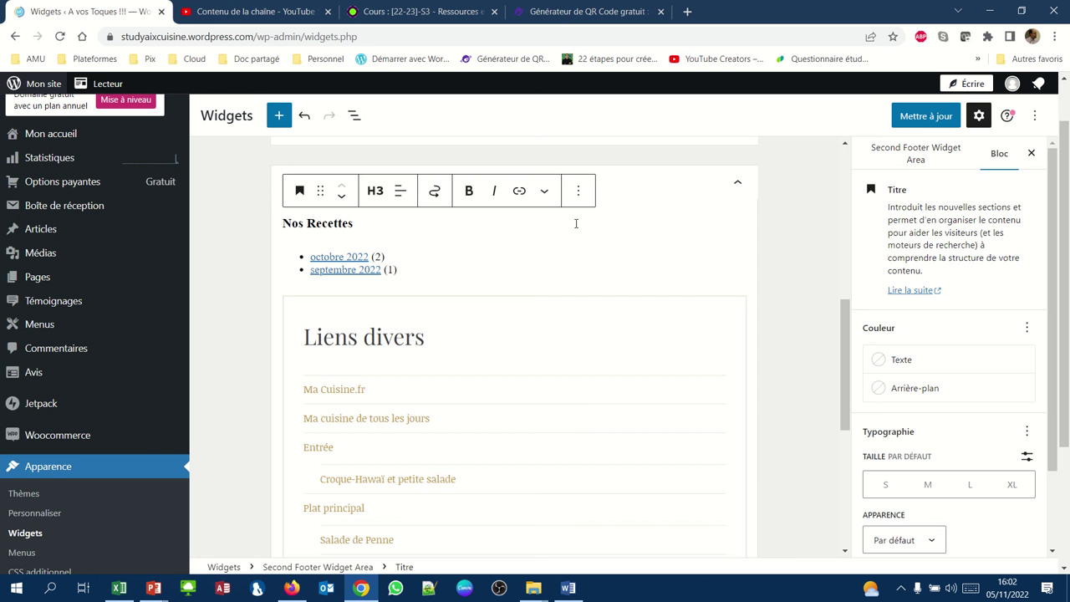
{"action": "left_click", "coordinate": [578, 191]}
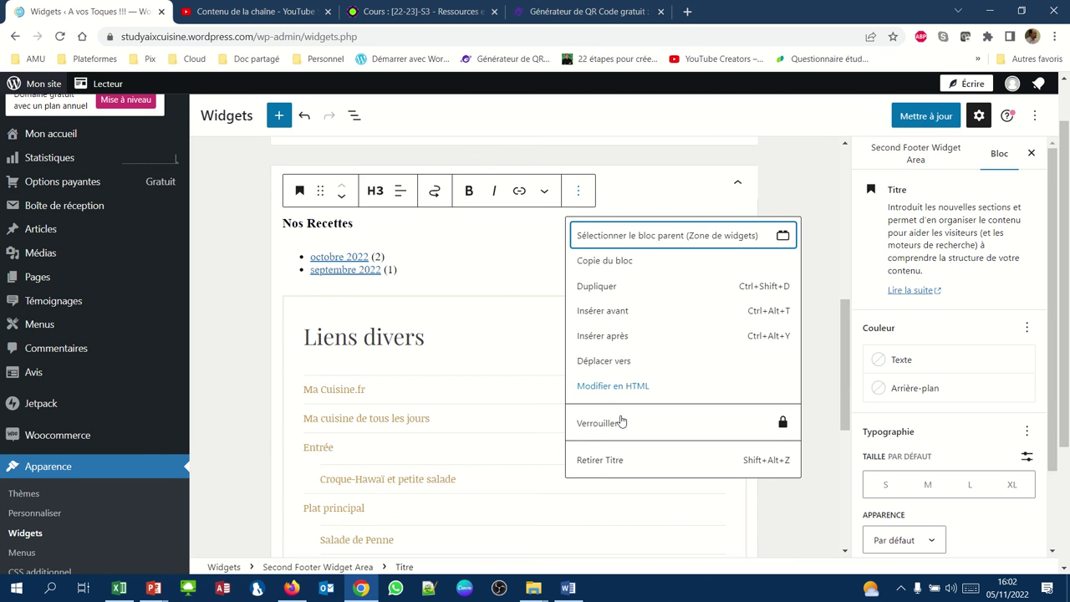
{"action": "left_click", "coordinate": [613, 460]}
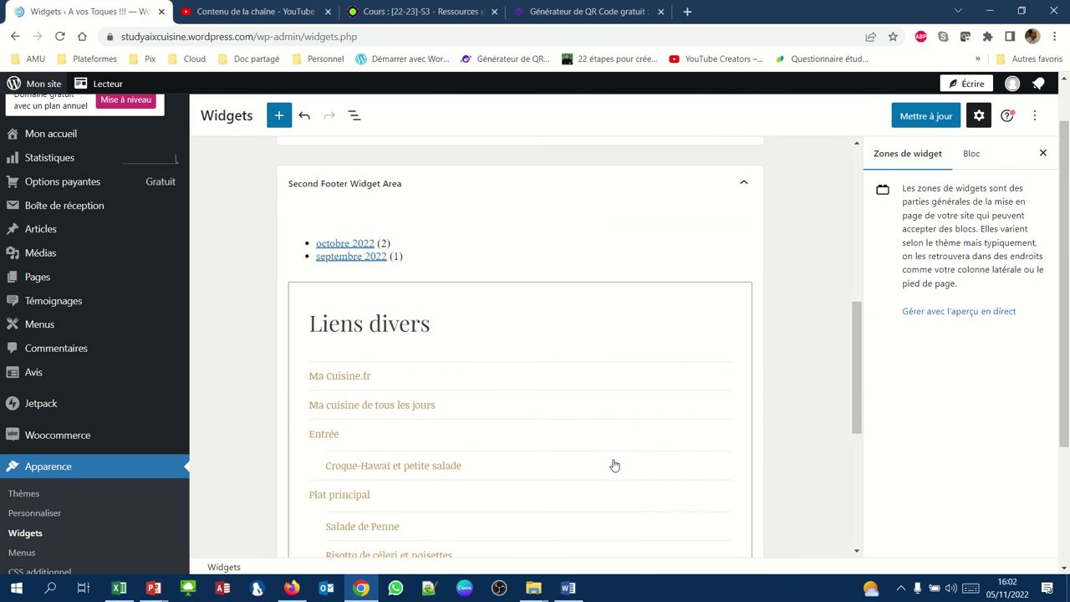
{"action": "left_click", "coordinate": [399, 255]}
{"action": "left_click", "coordinate": [449, 214]}
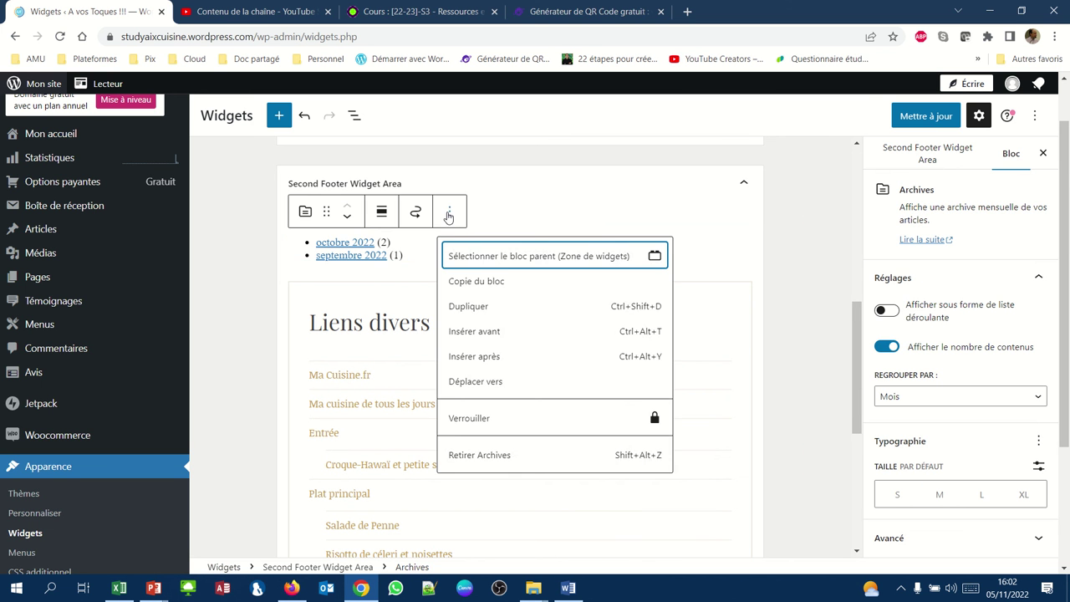
{"action": "left_click", "coordinate": [486, 457]}
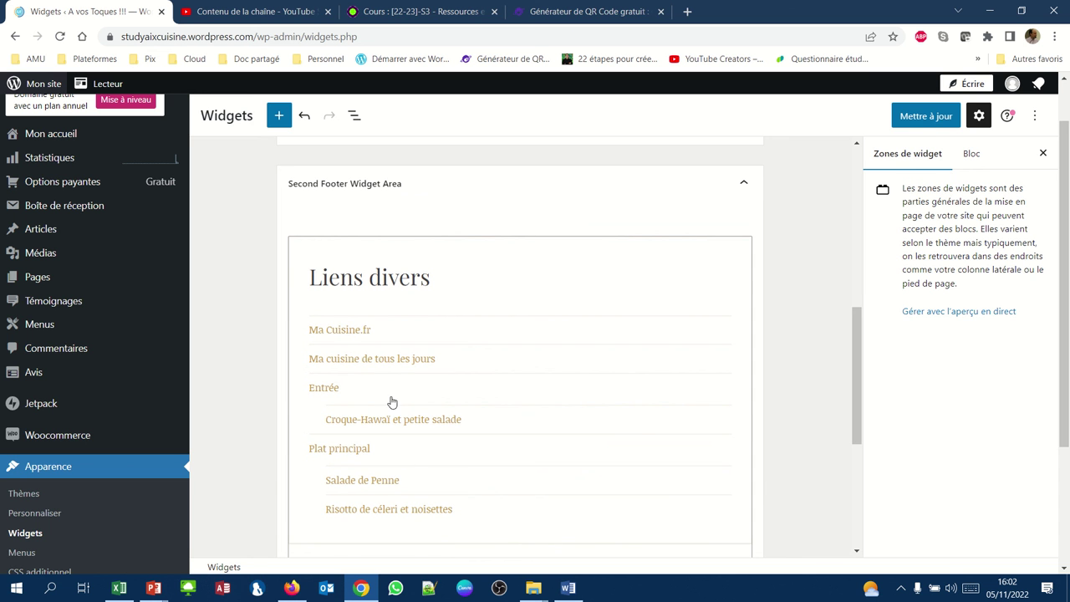
{"action": "left_click", "coordinate": [448, 396]}
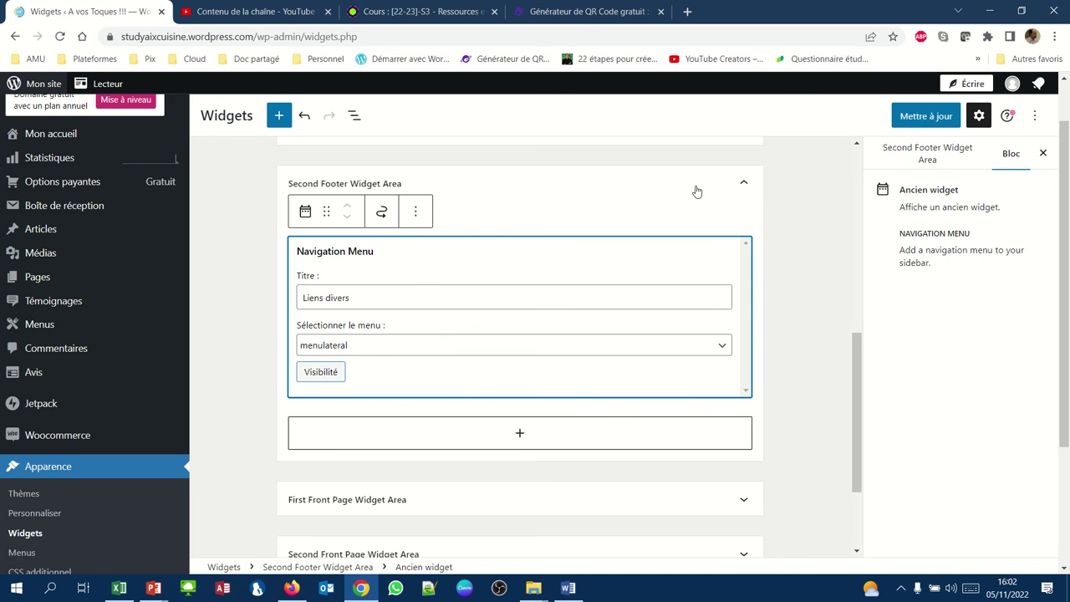
{"action": "left_click", "coordinate": [943, 117]}
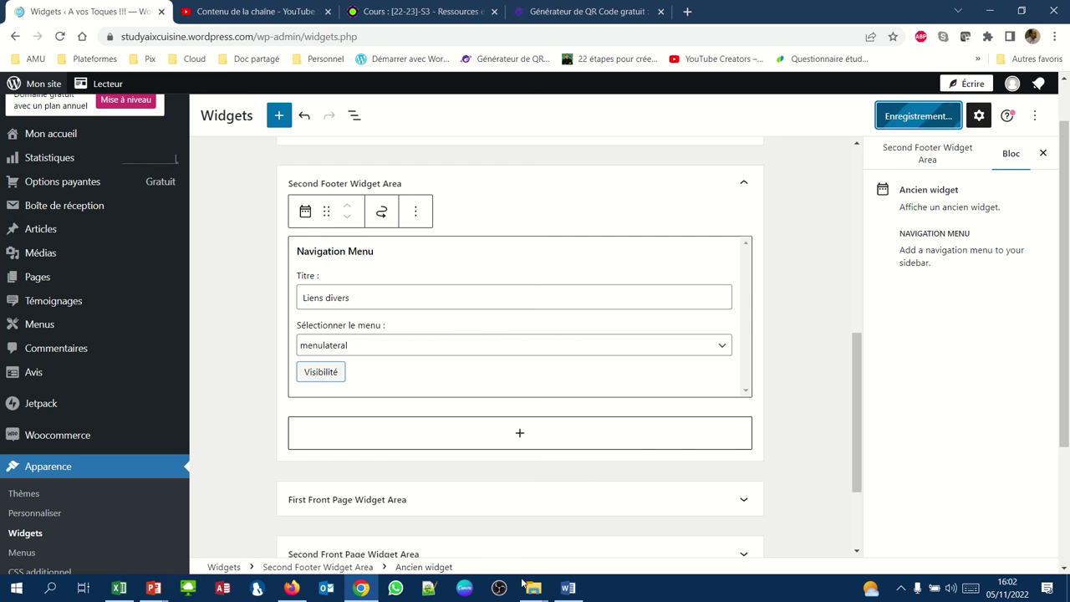
- Reload the public site in Firefox, test the footer's Ma Cuisine.fr link, and return to the site
{"action": "left_click", "coordinate": [292, 591]}
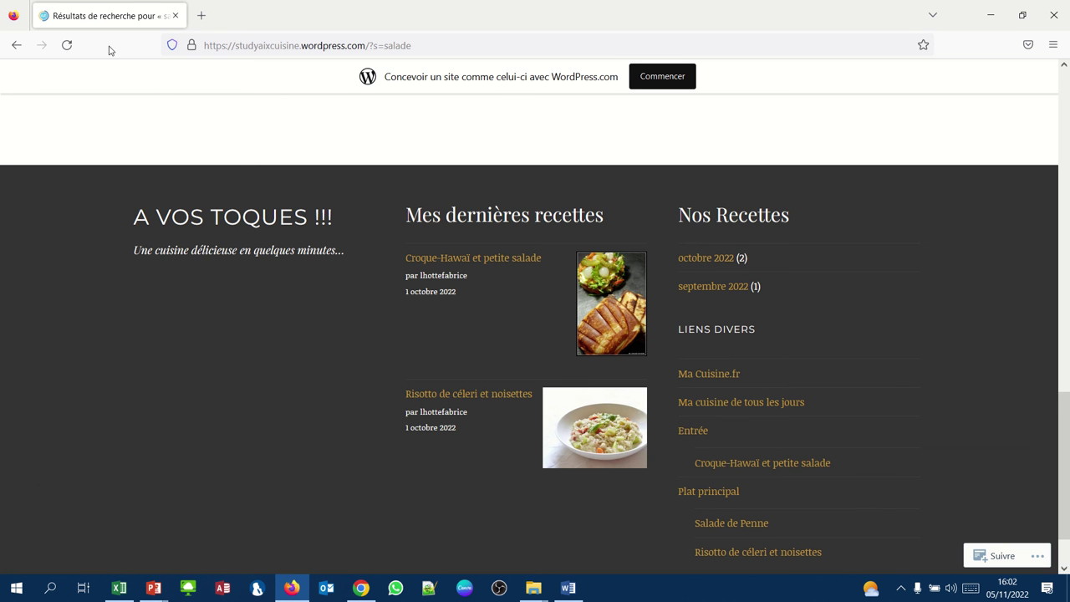
{"action": "left_click", "coordinate": [69, 44]}
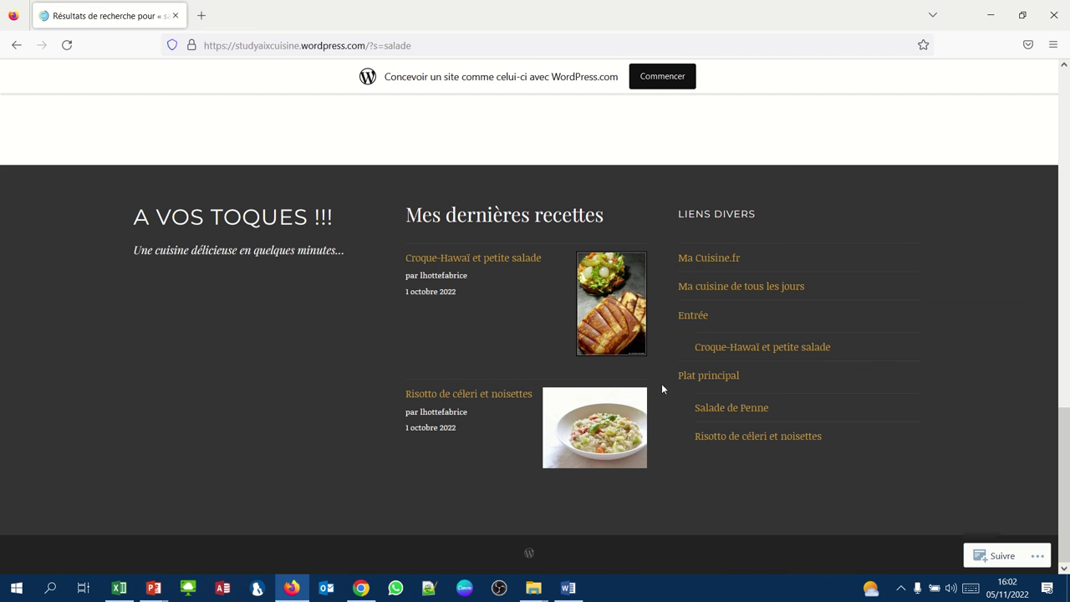
{"action": "left_click", "coordinate": [701, 263]}
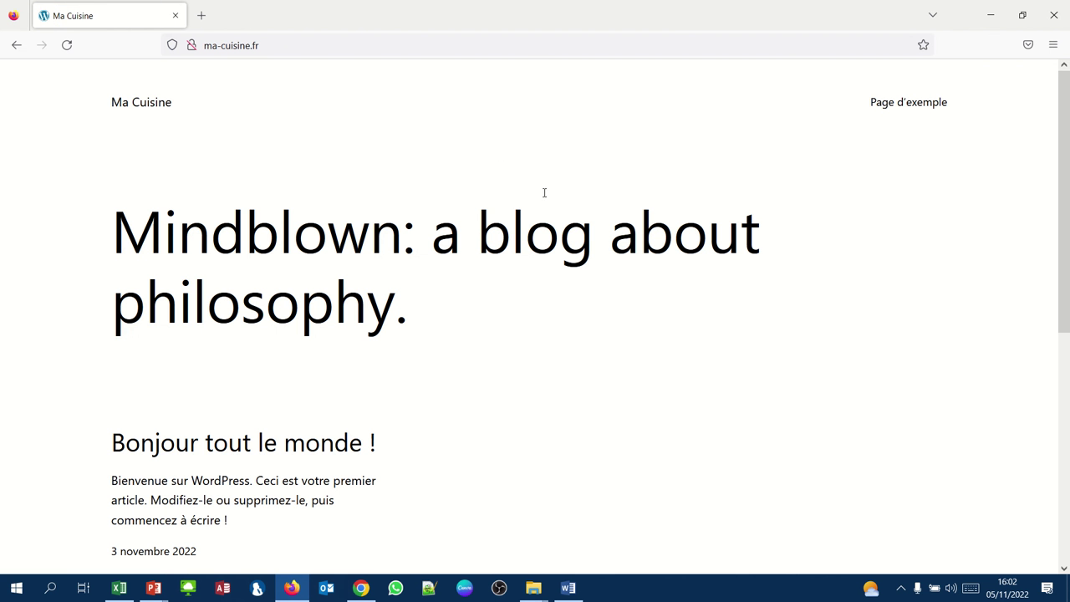
{"action": "scroll", "coordinate": [535, 226], "scroll_direction": "down", "scroll_amount": 5}
{"action": "scroll", "coordinate": [536, 226], "scroll_direction": "up", "scroll_amount": 5}
{"action": "left_click", "coordinate": [17, 45]}
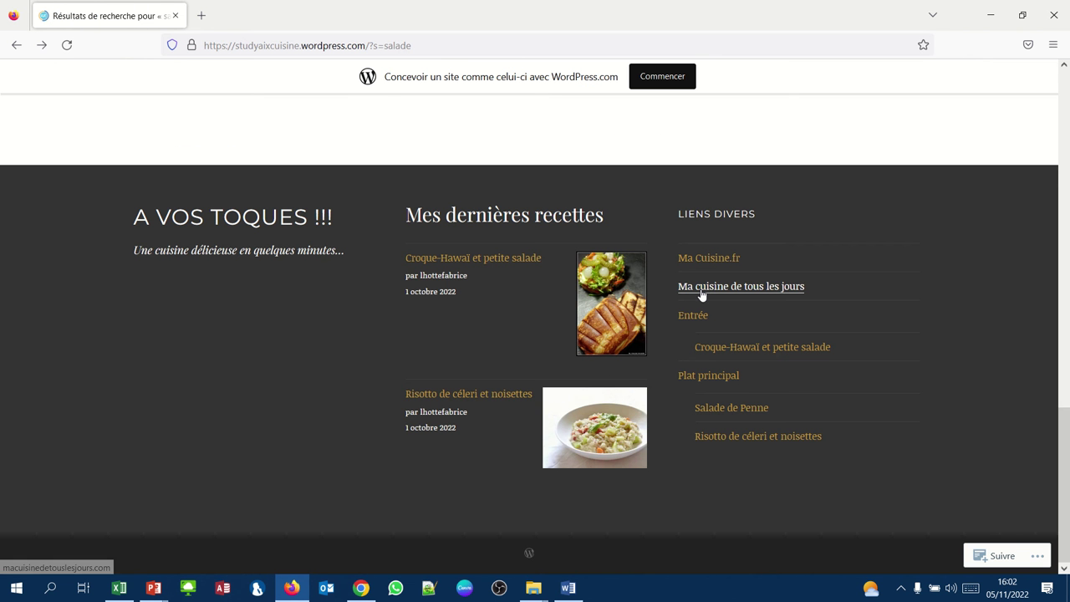
- Test the footer's Ma cuisine de tous les jours link, dismiss the book advertisement, look through the page, and return to the site
{"action": "left_click", "coordinate": [702, 291]}
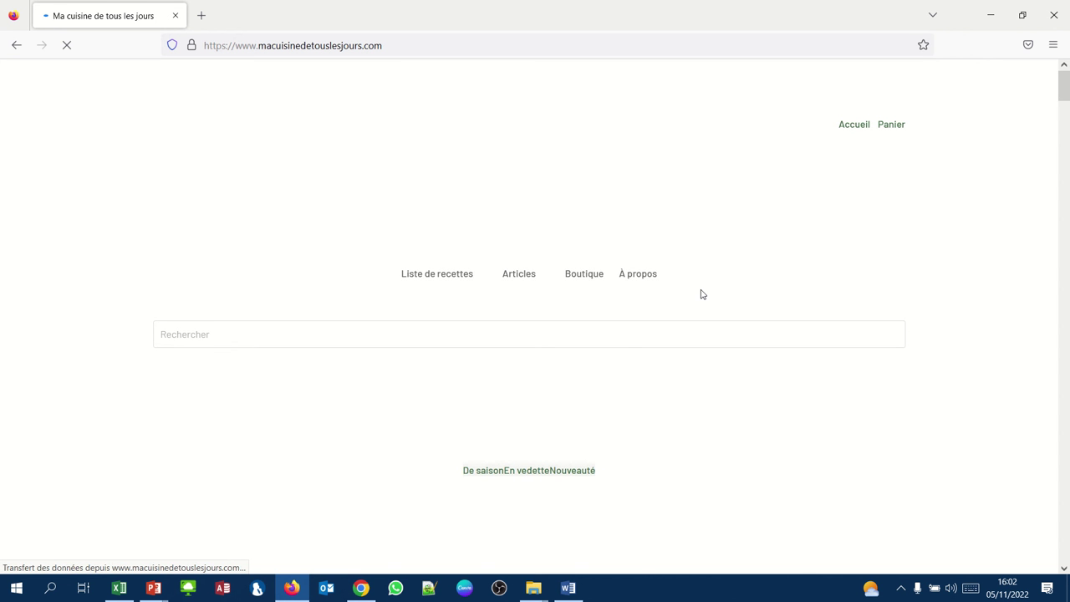
{"action": "scroll", "coordinate": [640, 359], "scroll_direction": "down", "scroll_amount": 5}
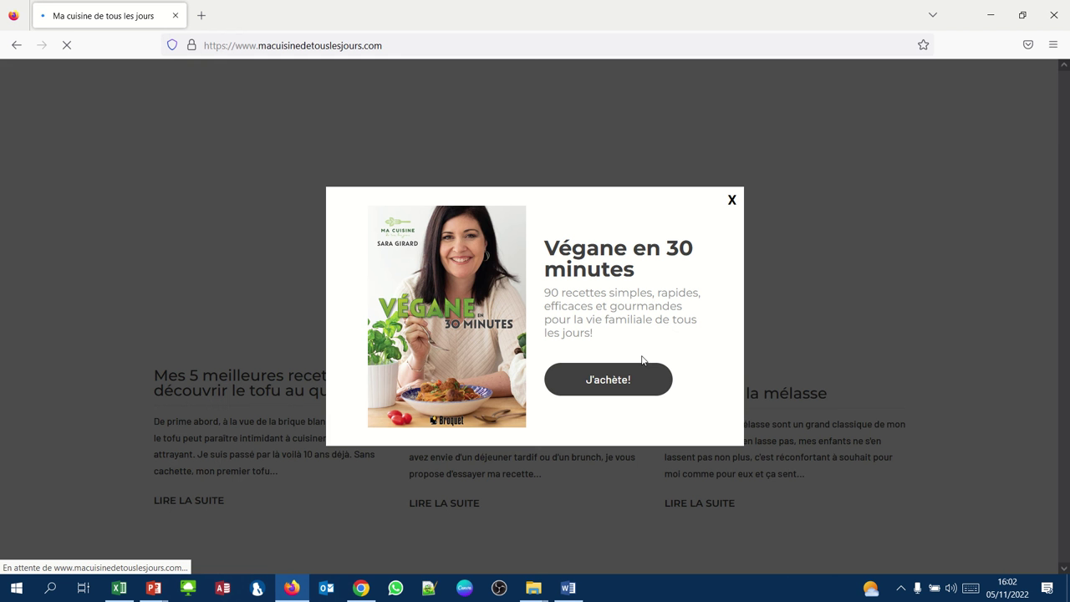
{"action": "left_click", "coordinate": [731, 204]}
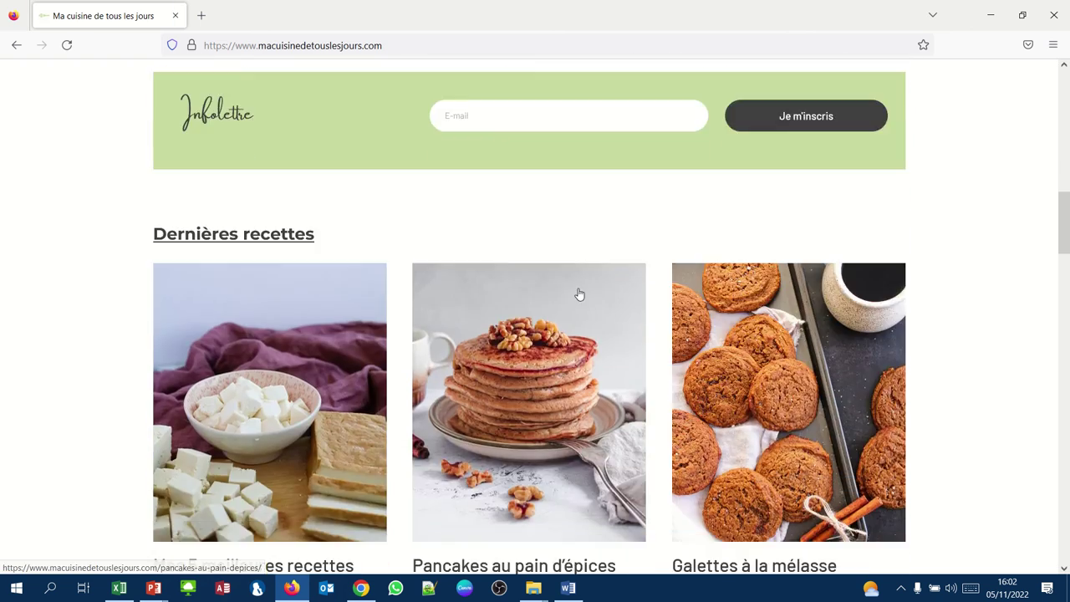
{"action": "scroll", "coordinate": [576, 365], "scroll_direction": "down", "scroll_amount": 5}
{"action": "scroll", "coordinate": [580, 294], "scroll_direction": "down", "scroll_amount": 6}
{"action": "scroll", "coordinate": [579, 294], "scroll_direction": "down", "scroll_amount": 10}
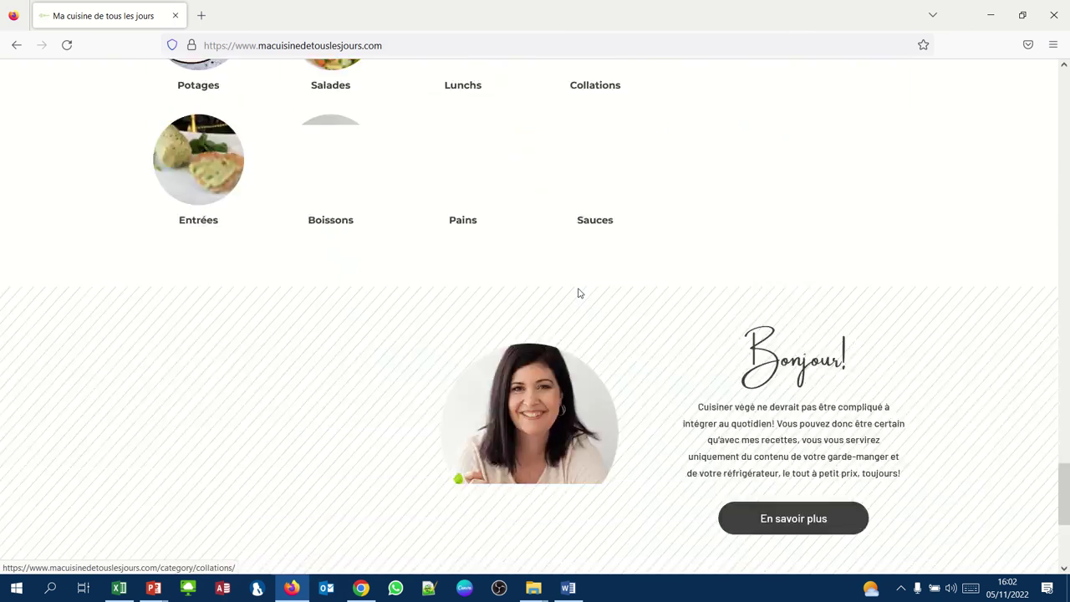
{"action": "scroll", "coordinate": [579, 293], "scroll_direction": "up", "scroll_amount": 10}
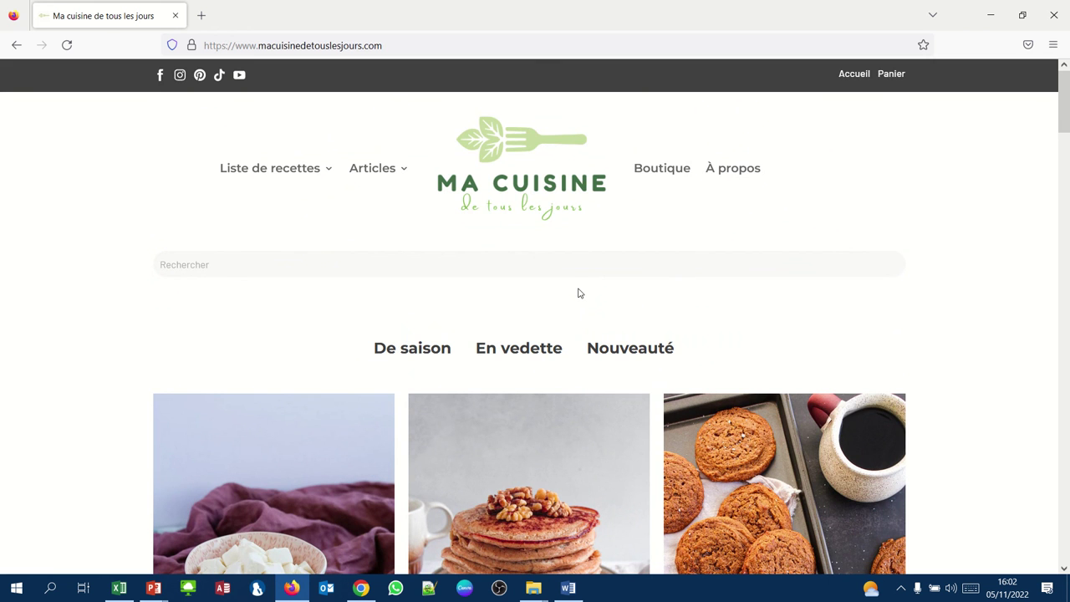
{"action": "left_click", "coordinate": [15, 43]}
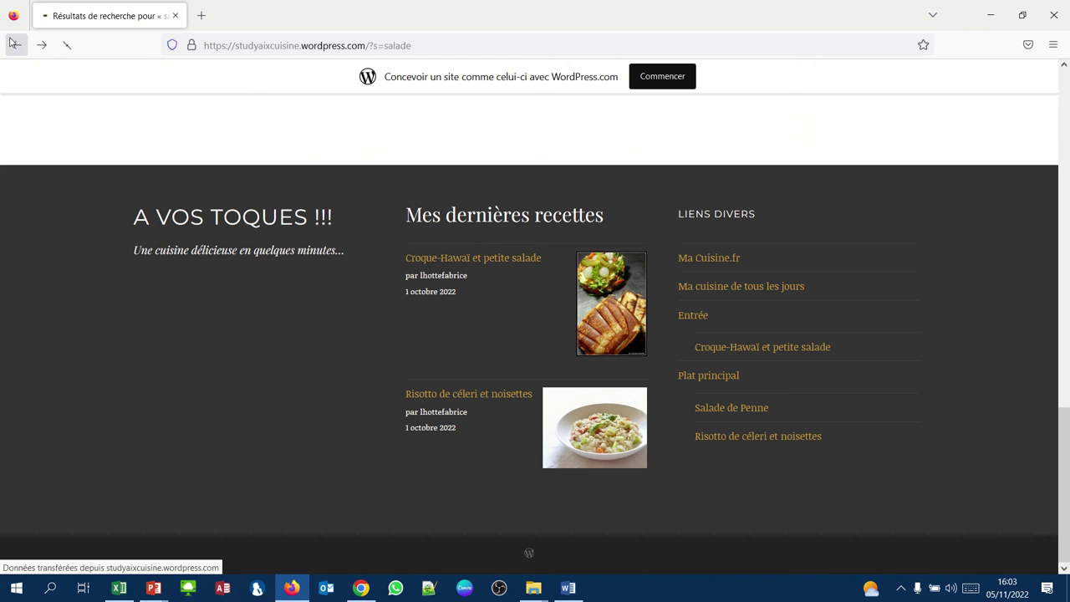